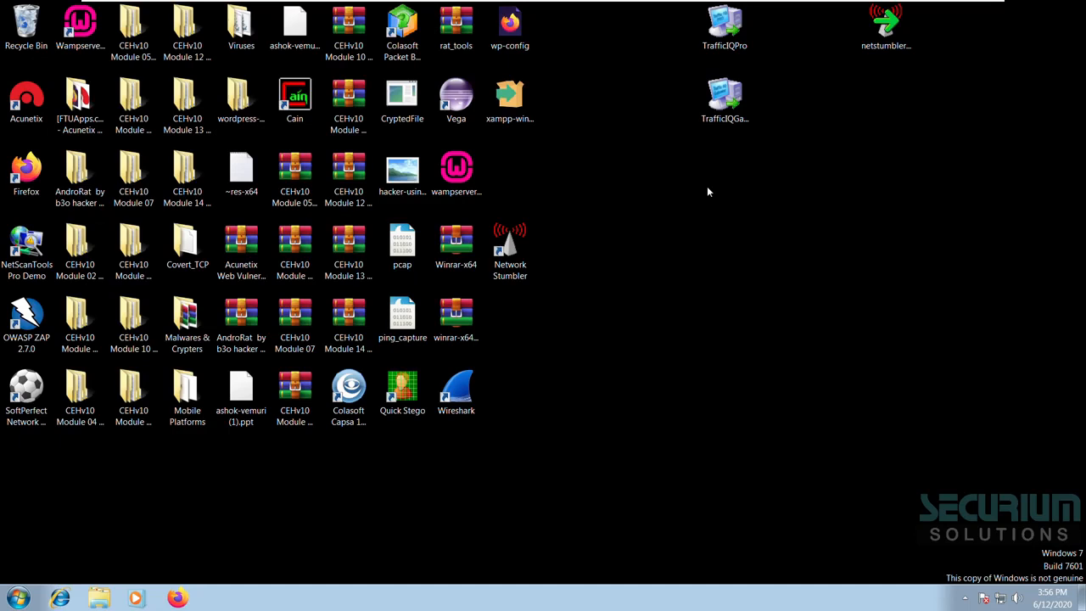
Step: Refresh the Windows 7 desktop icons from the desktop context menu
right_click(627, 183)
left_click(657, 169)
mouse_move(646, 2)
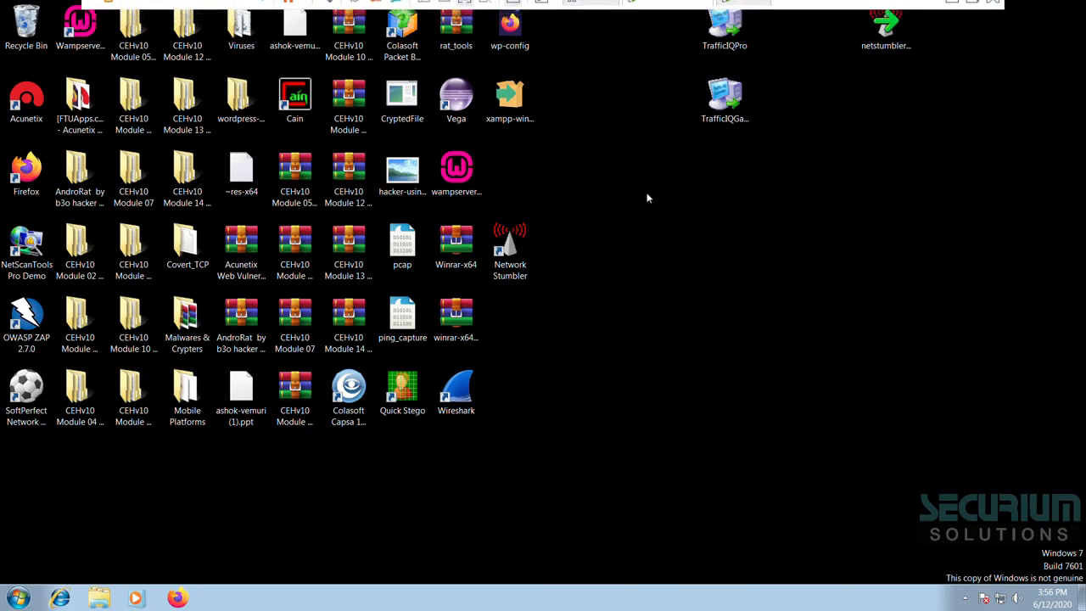
right_click(669, 207)
left_click(696, 242)
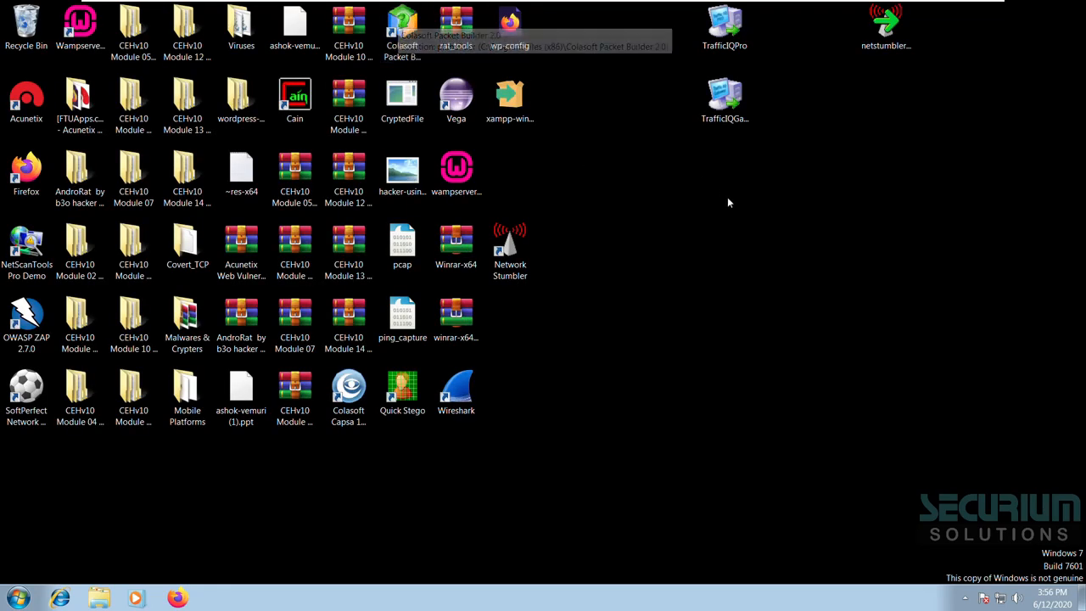
Step: Run 'wireshark' in the Linux VM's terminal, then return to the Windows 7 x64 VM
mouse_move(747, 7)
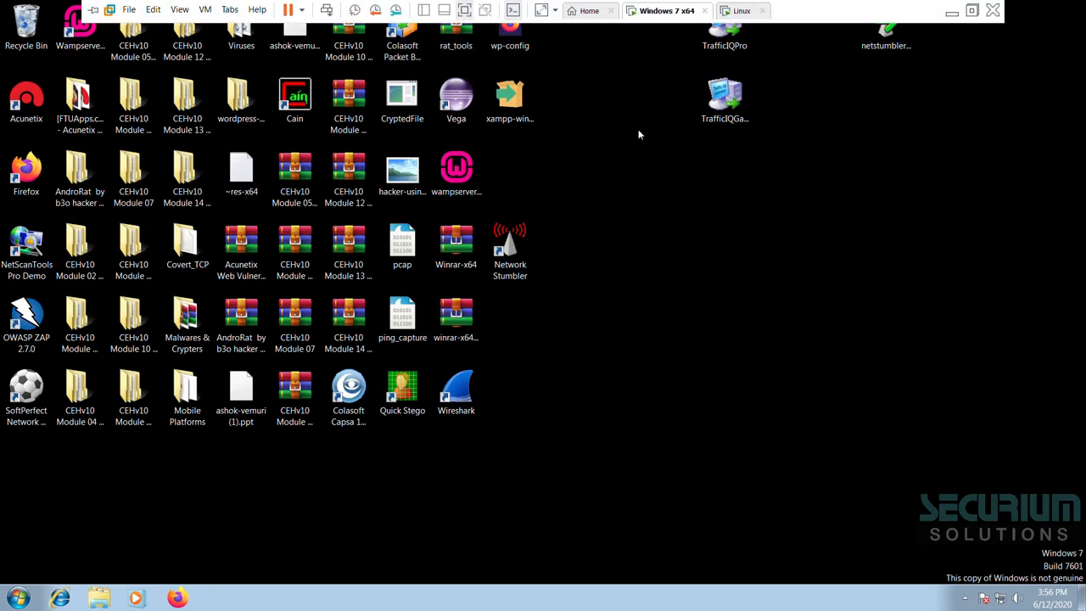
left_click(744, 11)
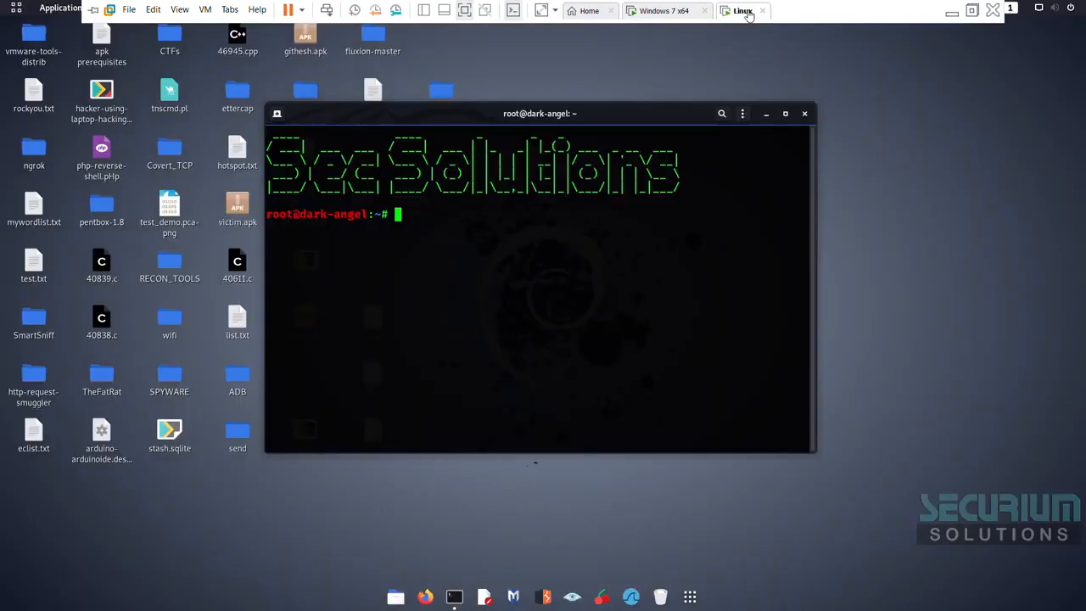
type("wireshark")
key("Return")
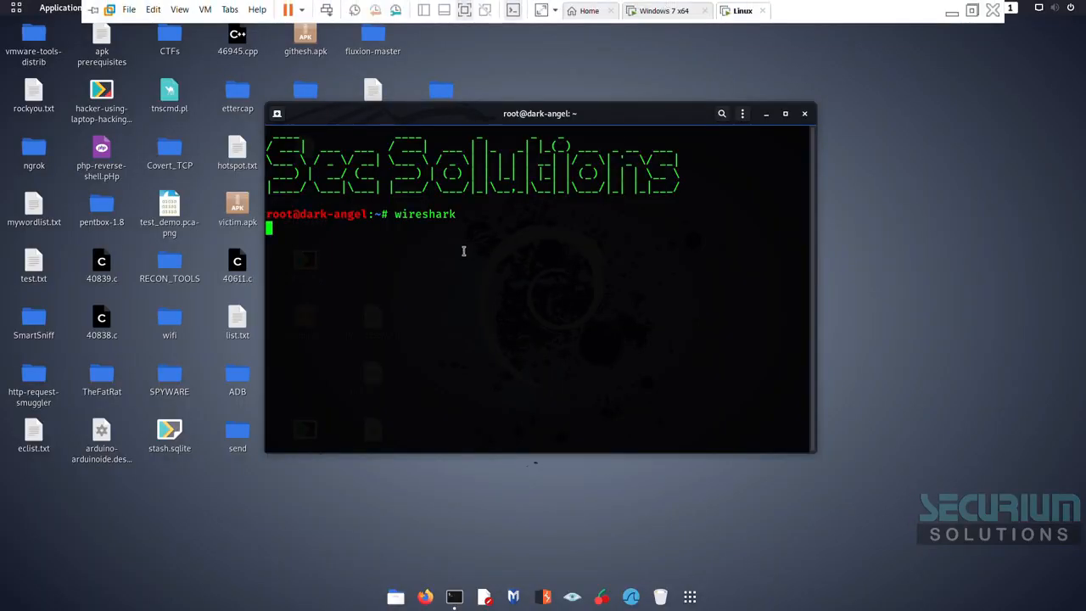
left_click(665, 10)
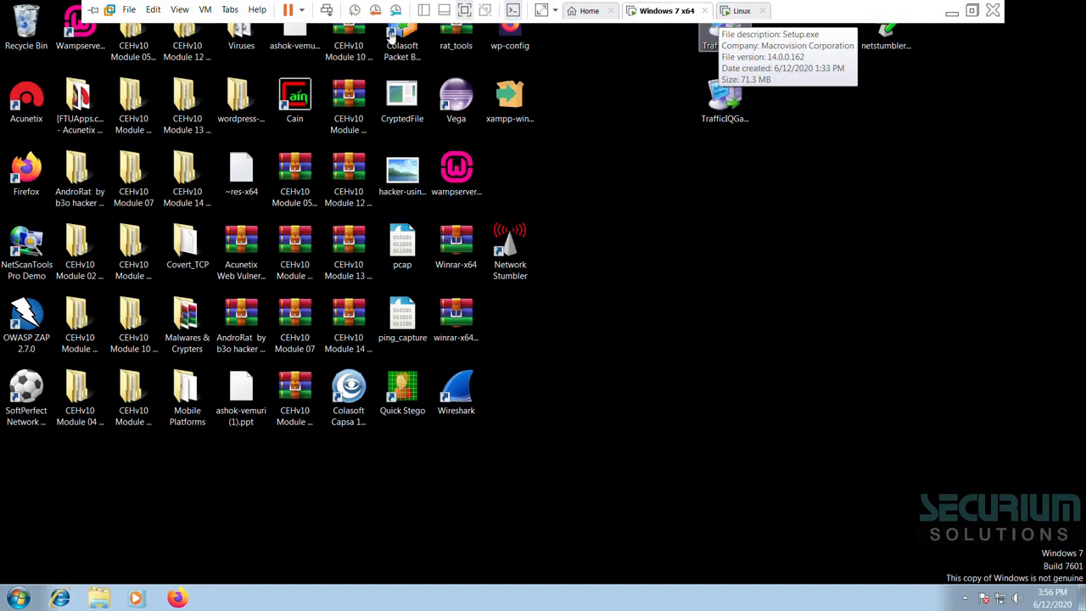
Step: Launch Colasoft Packet Builder from its desktop icon, close the ad popup, and maximize the window
double_click(408, 31)
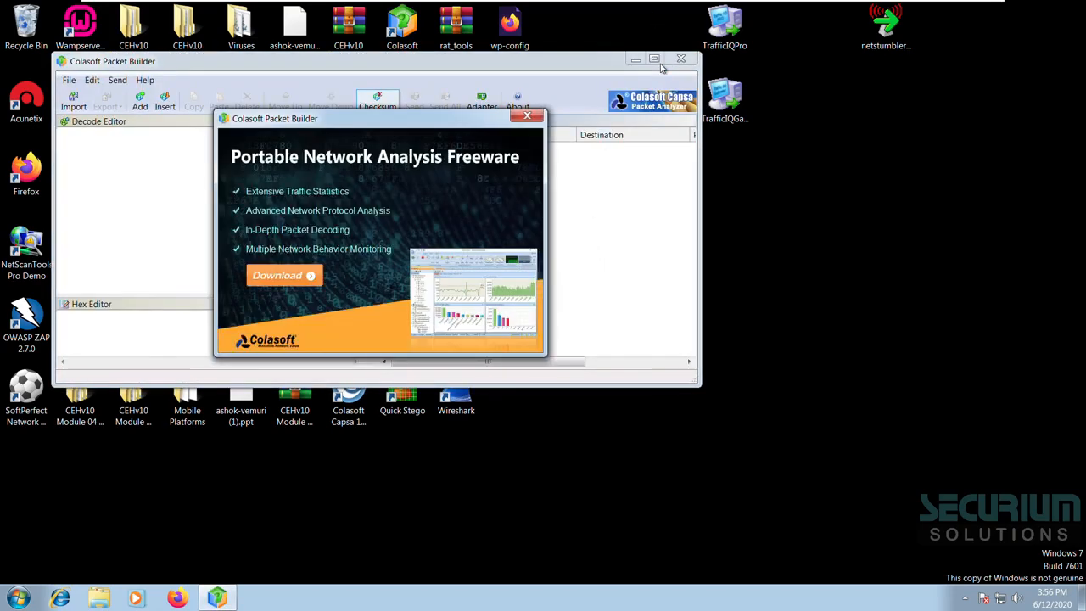
left_click(527, 115)
left_click(654, 58)
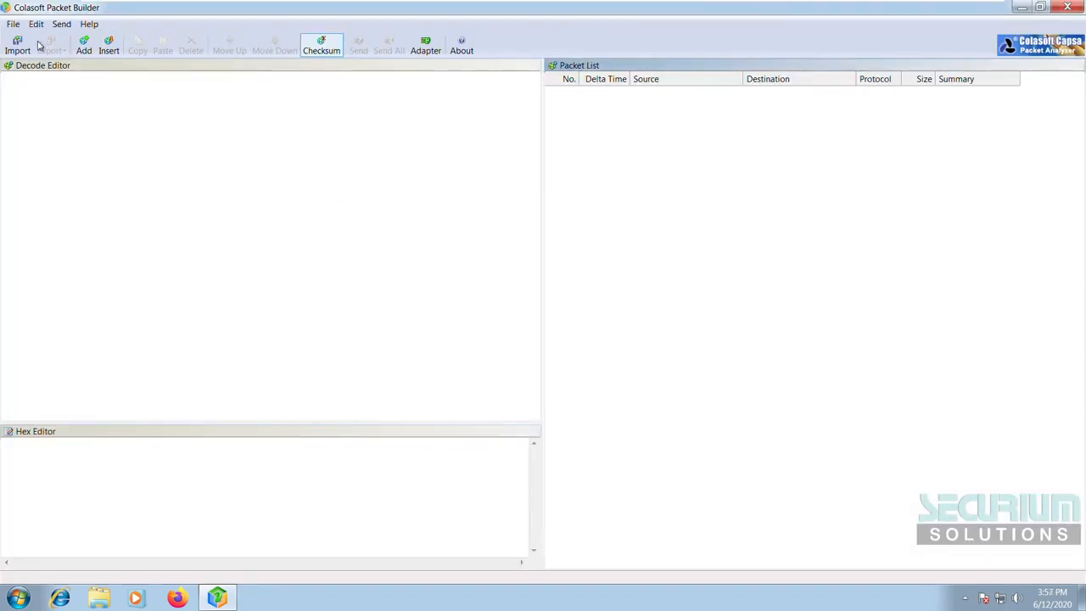
Step: Import the 'pcap' capture file from the Desktop through File > Import
left_click(13, 25)
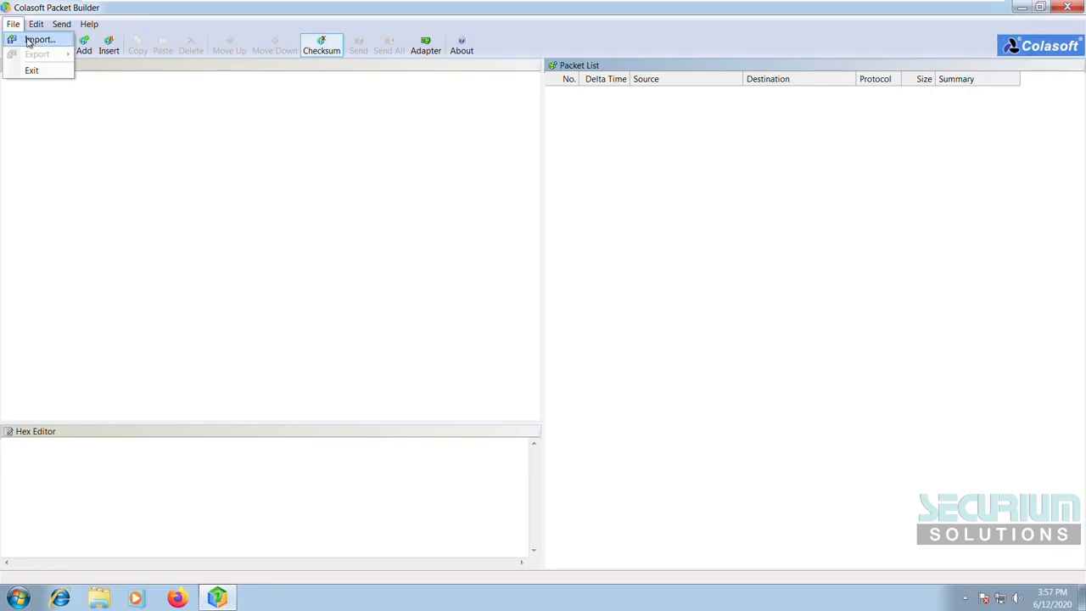
left_click(28, 41)
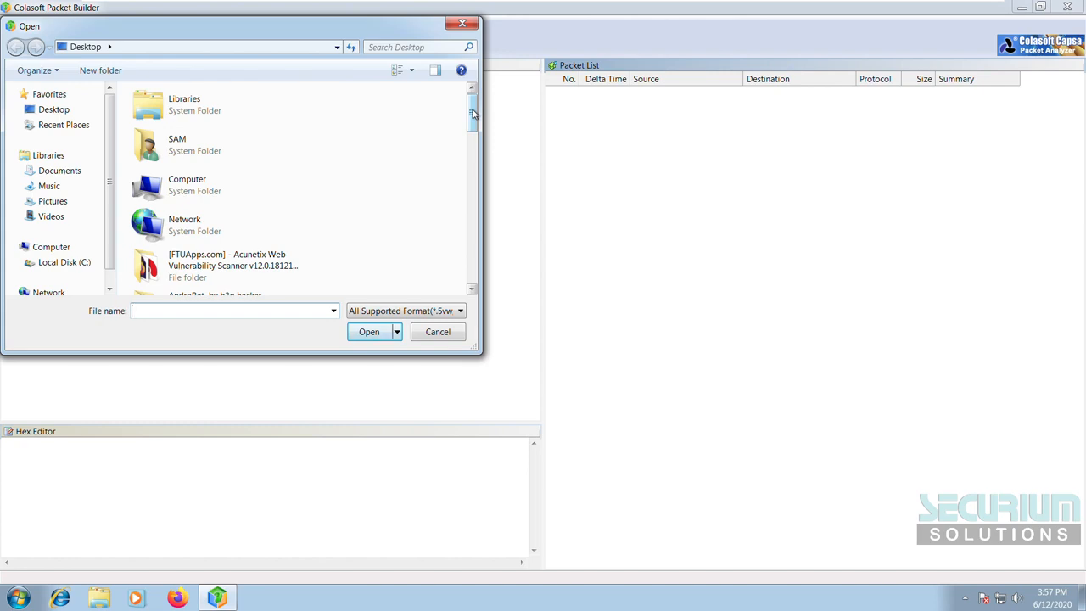
left_click_drag(473, 112, 472, 264)
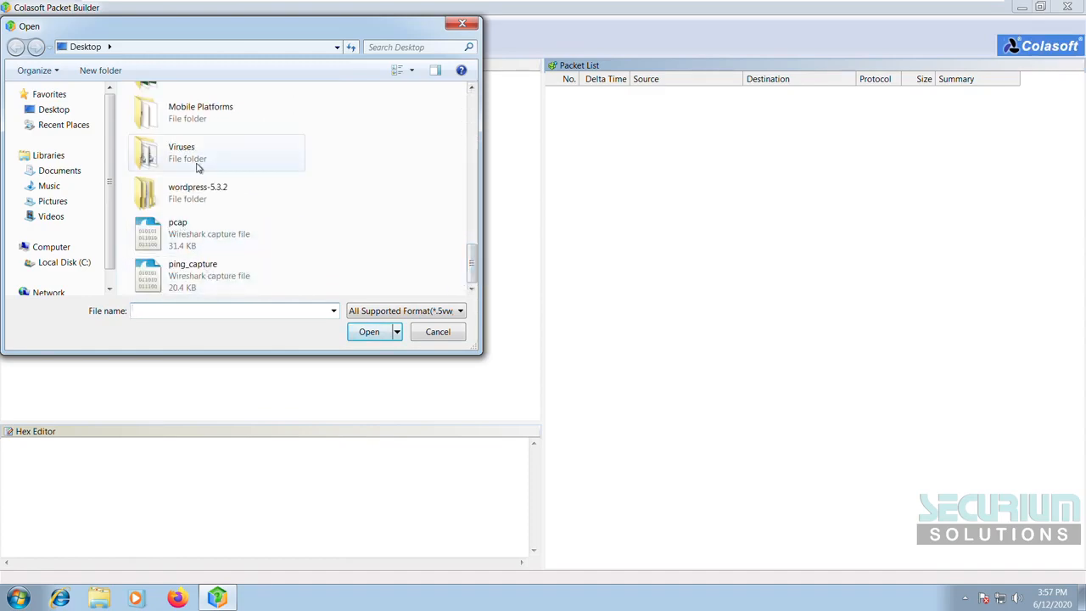
double_click(204, 230)
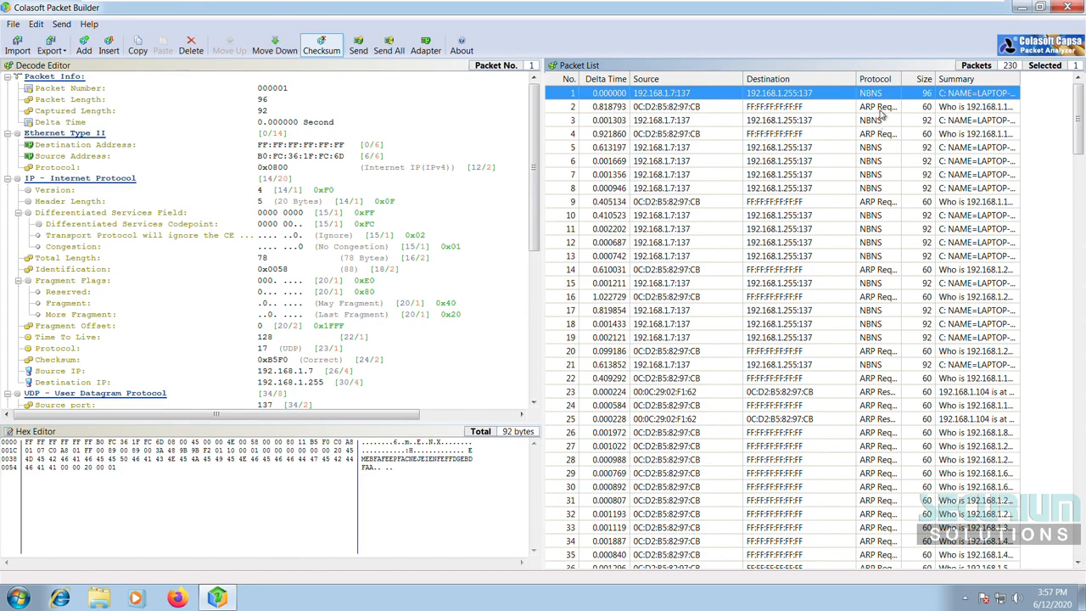
Step: Select packet 84, the NBNS packet from 192.168.1.7, in the packet list
scroll(839, 305, "down", 5)
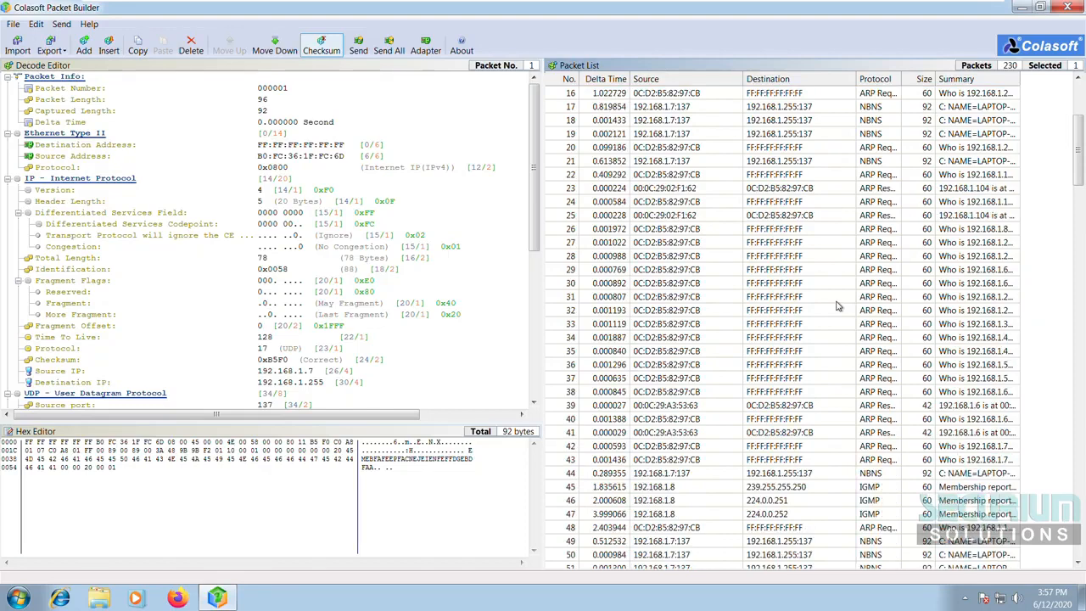
scroll(838, 305, "down", 3)
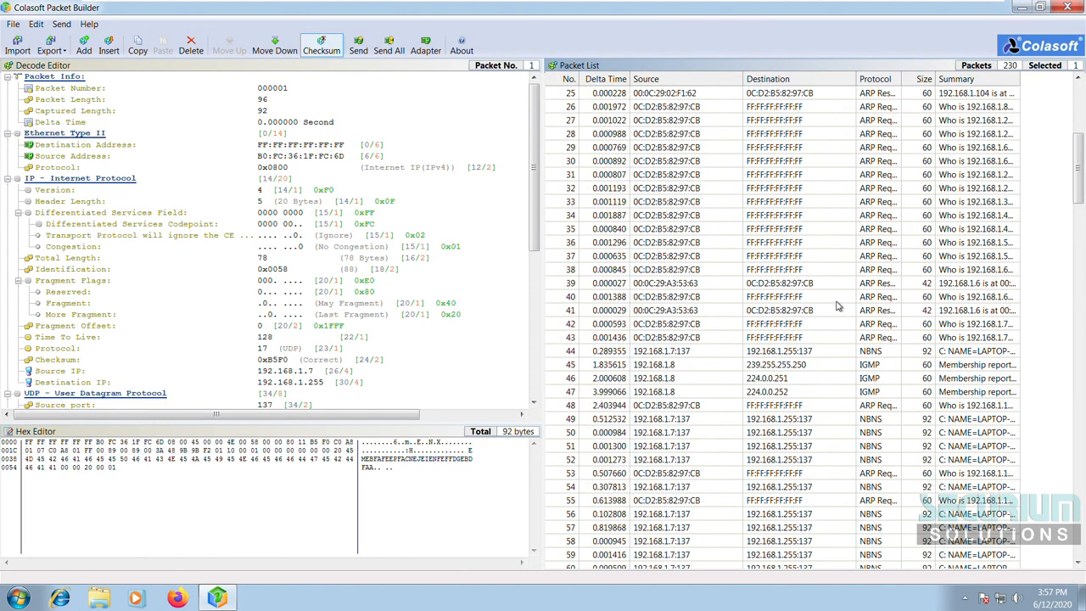
scroll(716, 296, "up", 8)
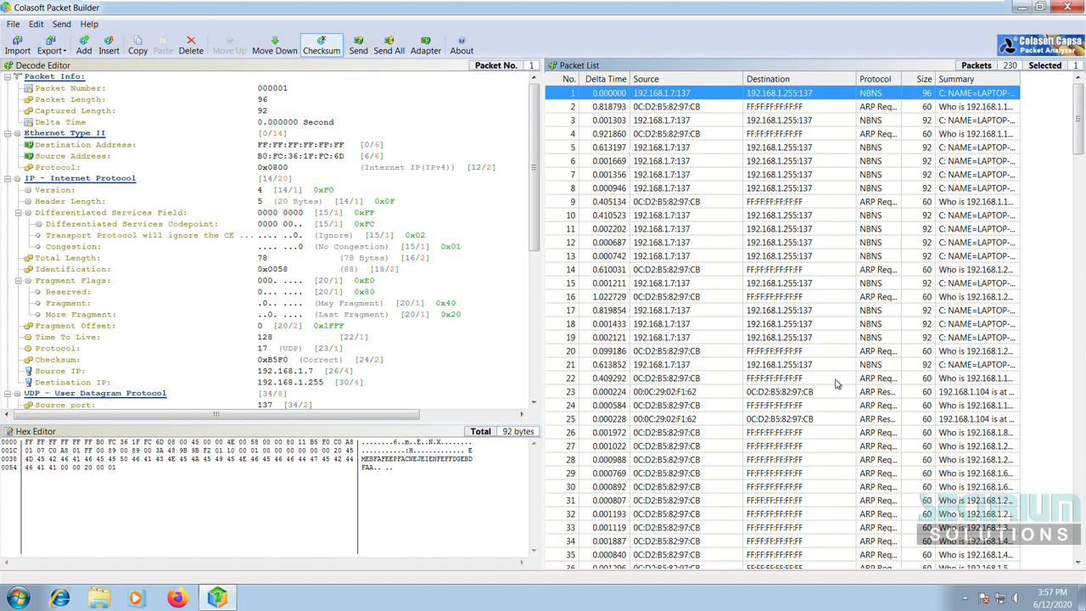
scroll(836, 384, "down", 20)
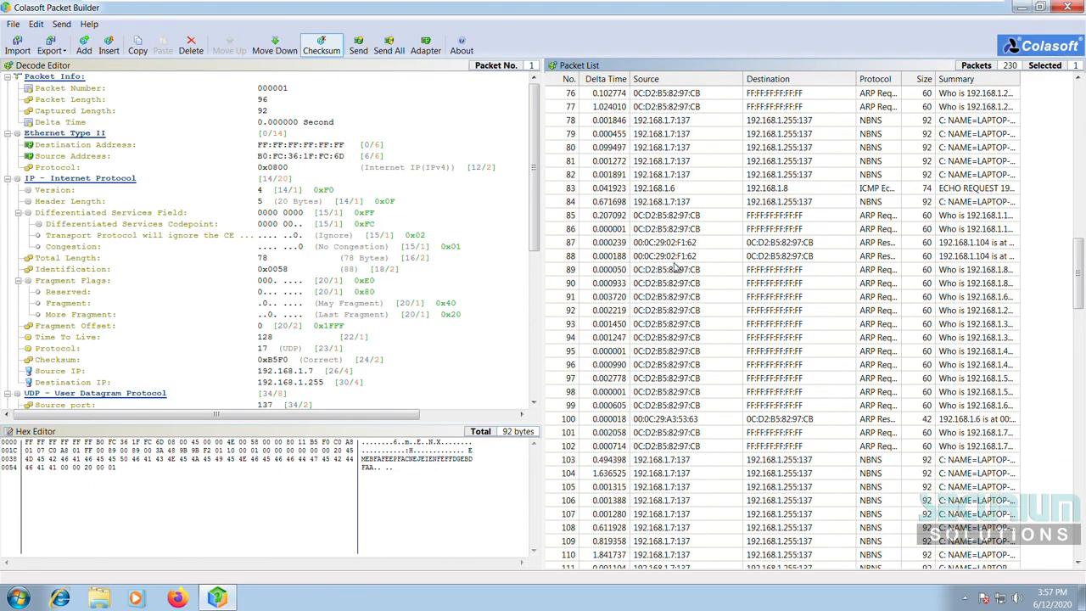
left_click(688, 204)
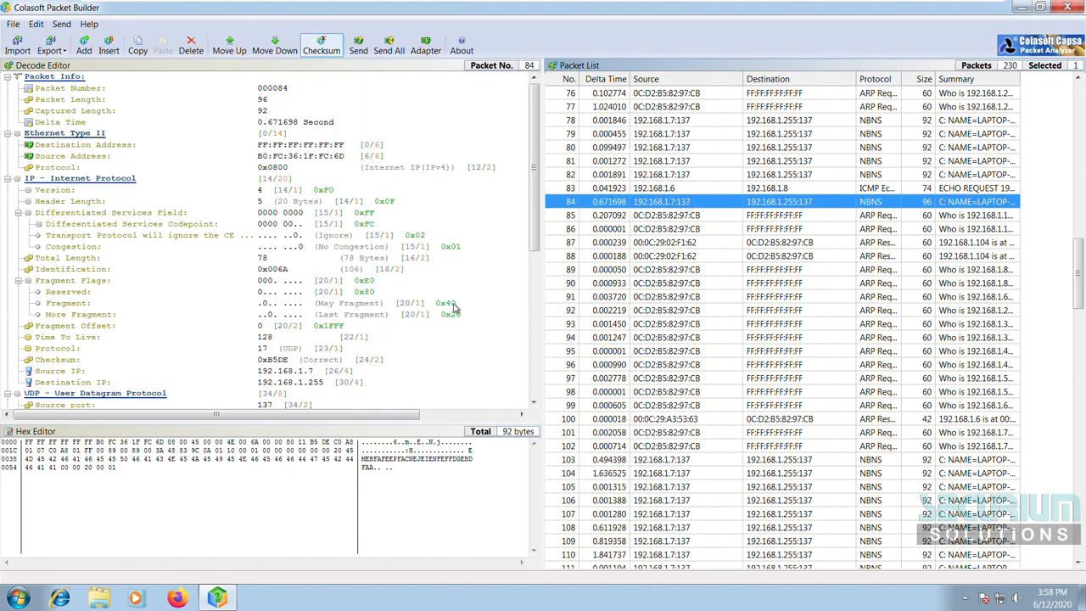
scroll(454, 310, "down", 3)
scroll(454, 310, "up", 4)
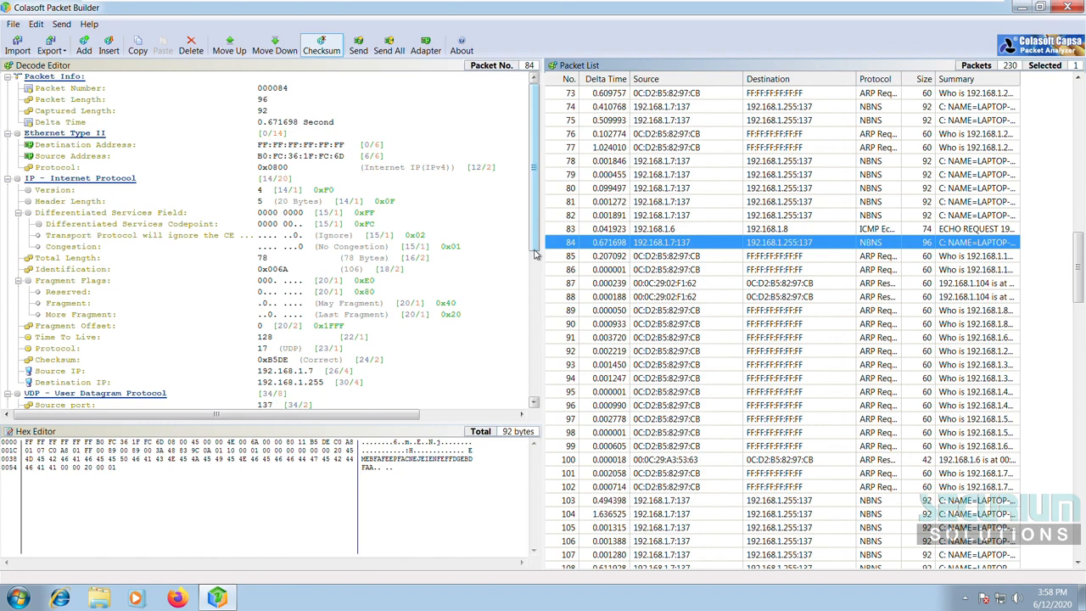
Step: Change packet 84's source IP last octet so it reads 192.168.1.254
left_click_drag(535, 253, 535, 314)
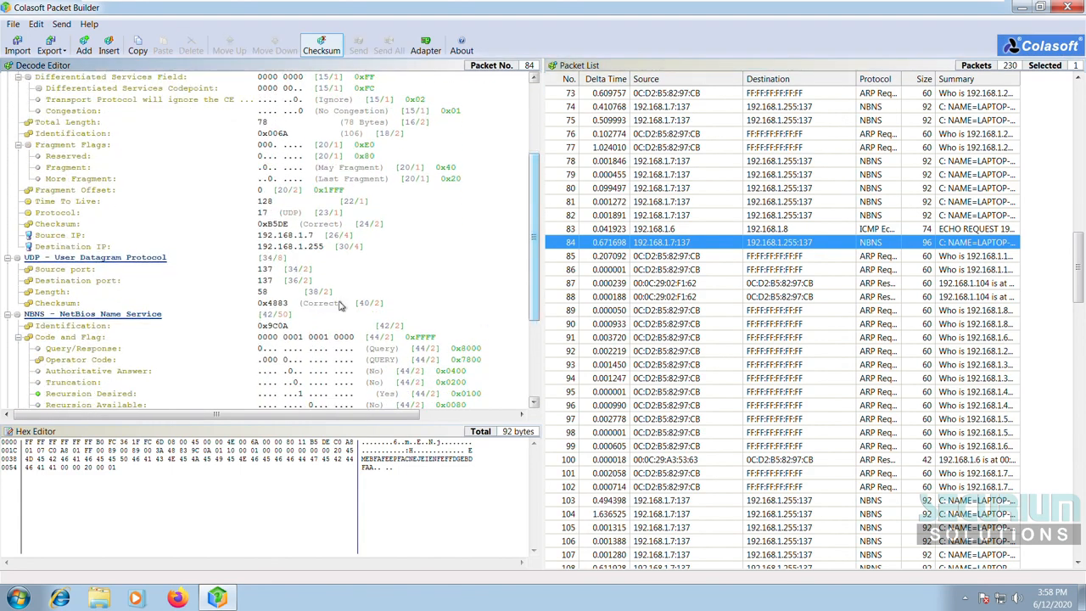
left_click(308, 238)
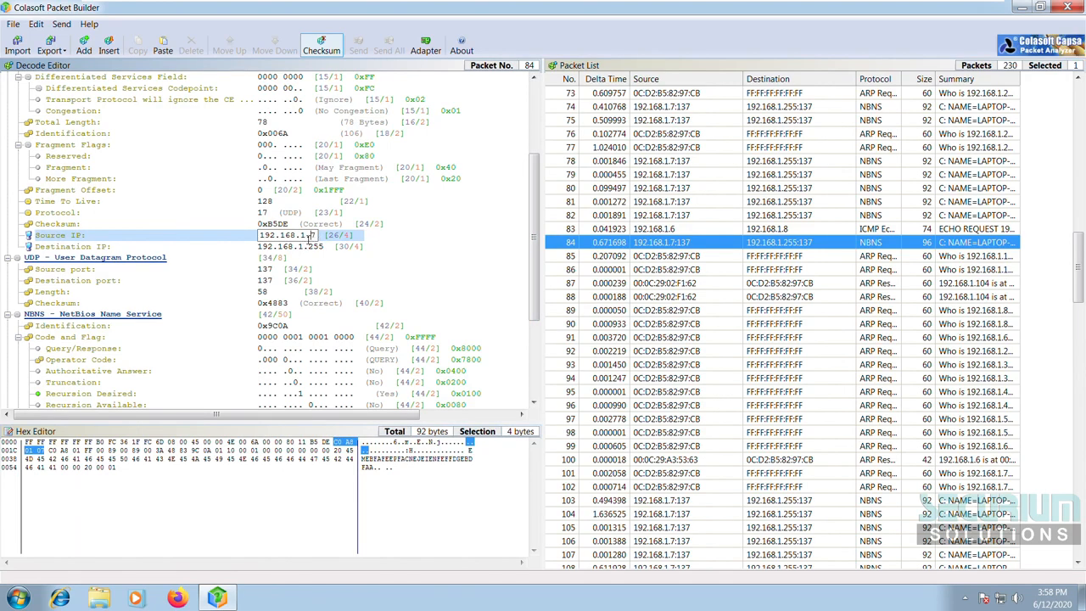
left_click_drag(312, 237, 340, 243)
type("254")
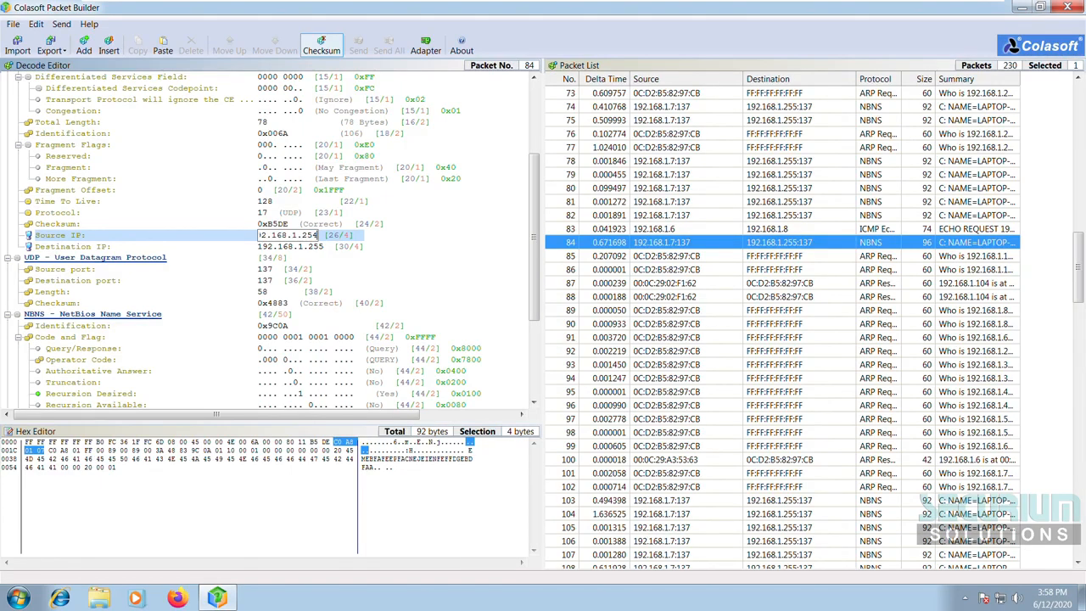
key("Return")
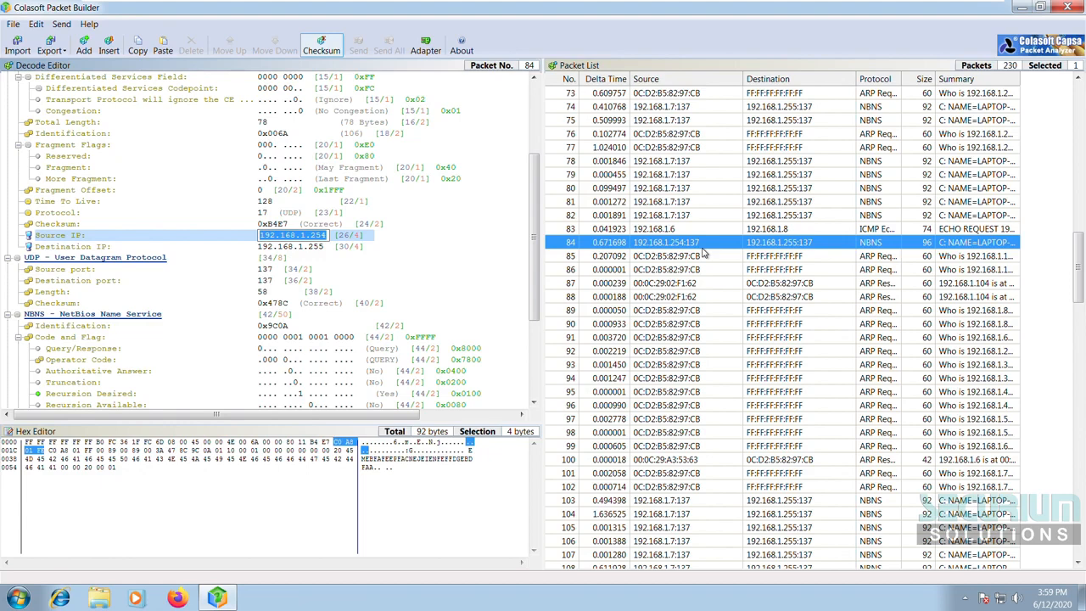
Step: Select the Destination IP field and look over the decode editor
left_click(297, 251)
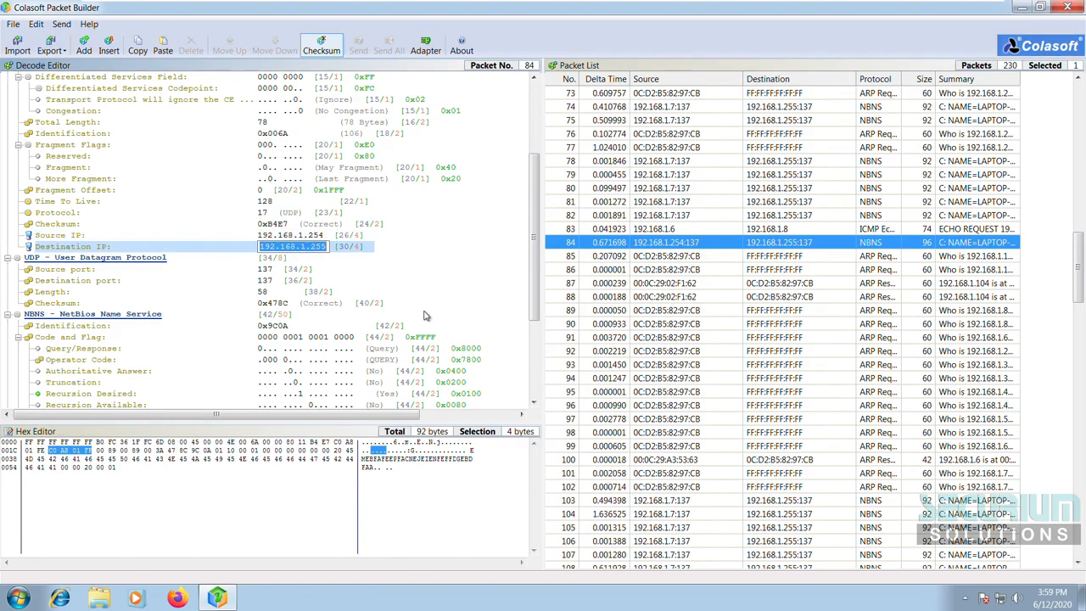
scroll(426, 316, "down", 4)
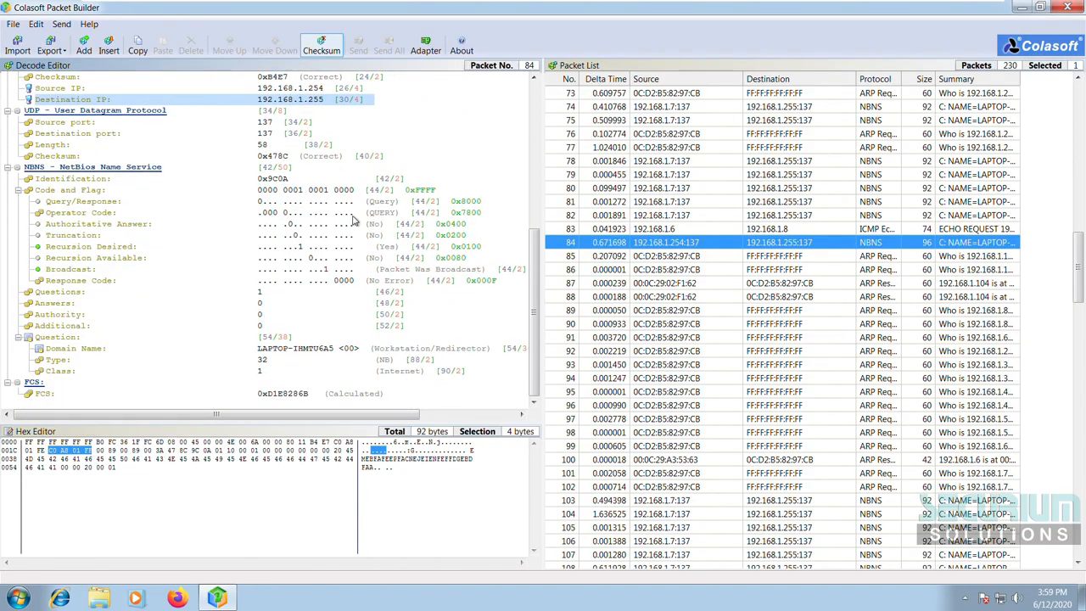
scroll(449, 185, "up", 4)
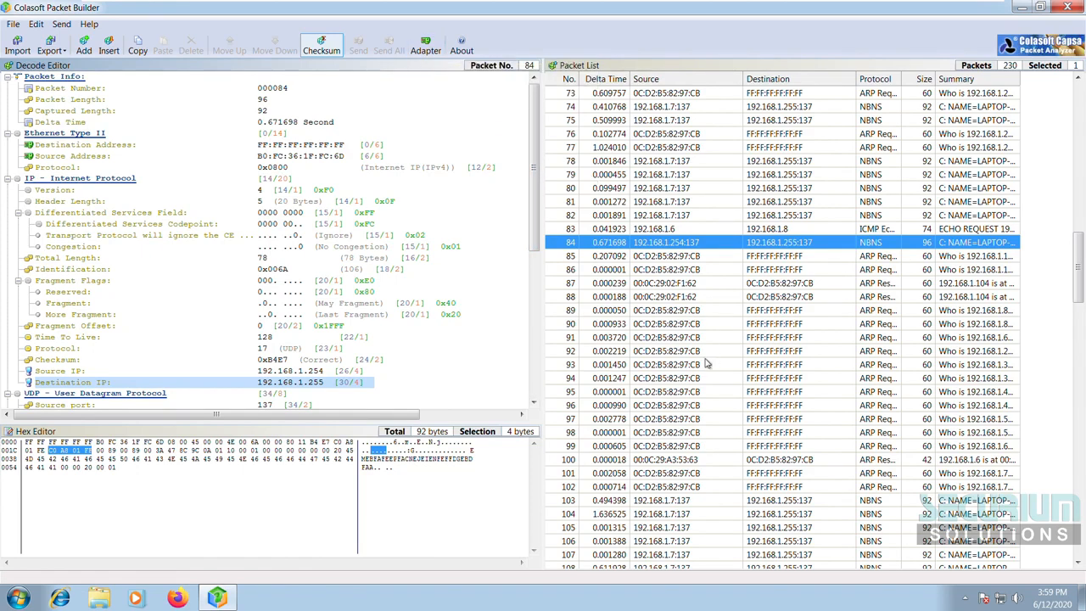
Step: Keep Intel PRO/1000 MT Network Connection as the default sending adapter
left_click(427, 47)
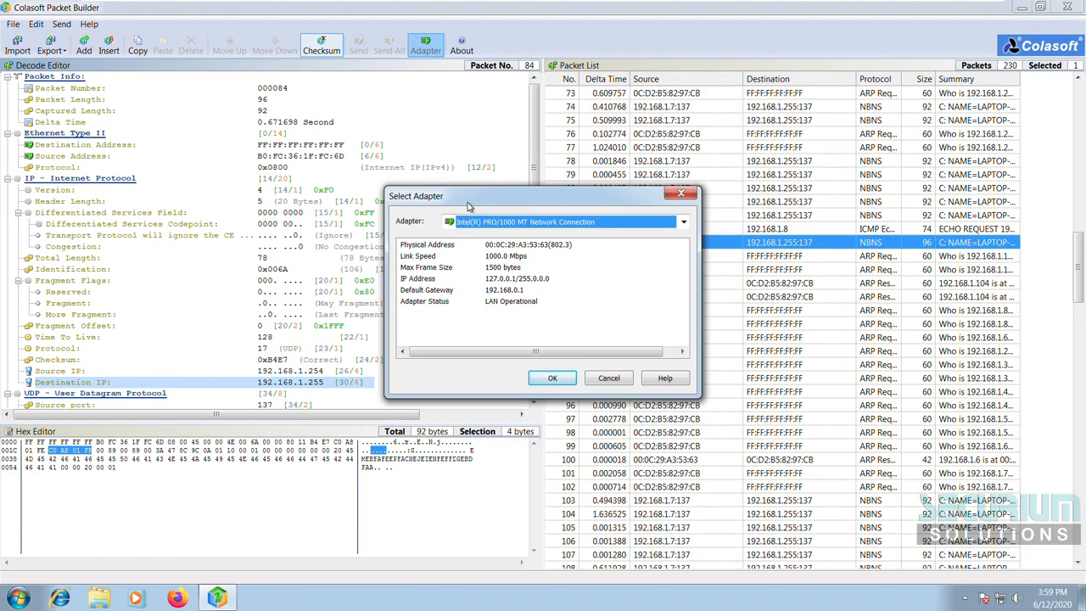
left_click_drag(469, 202, 467, 175)
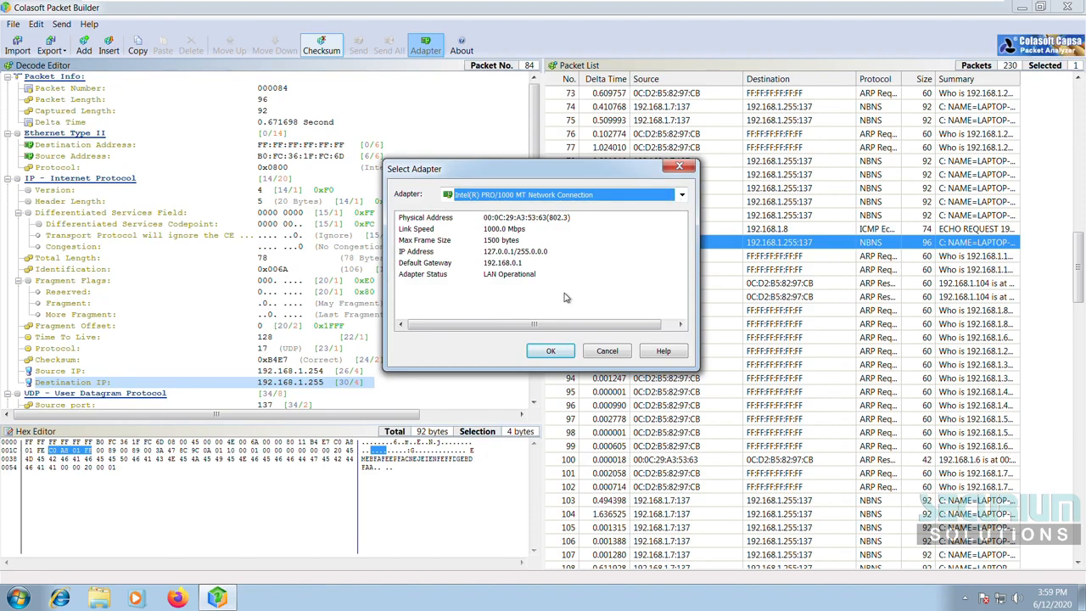
left_click(552, 351)
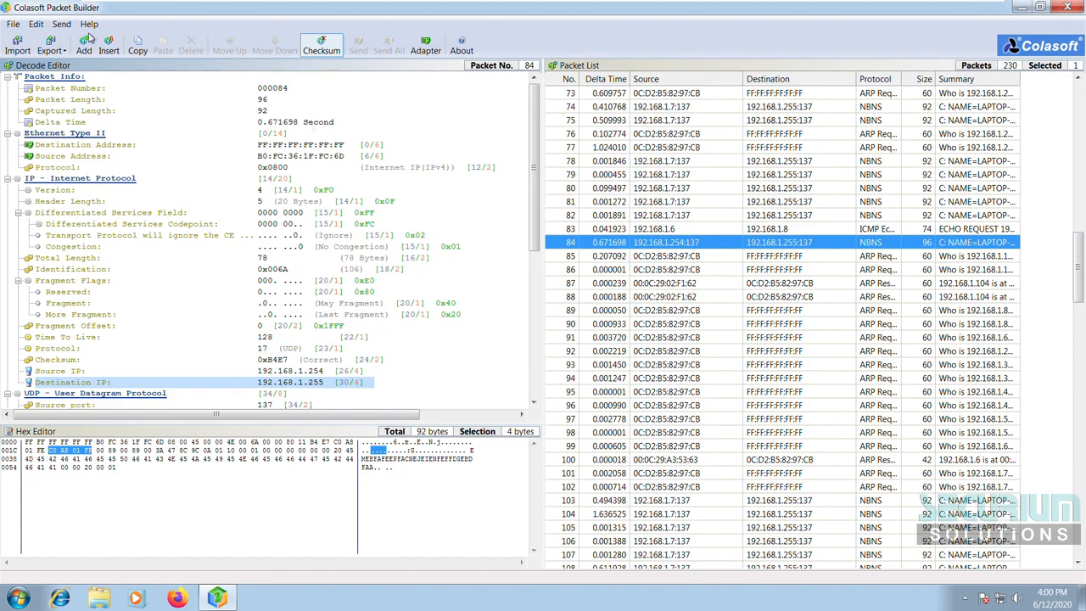
left_click(62, 27)
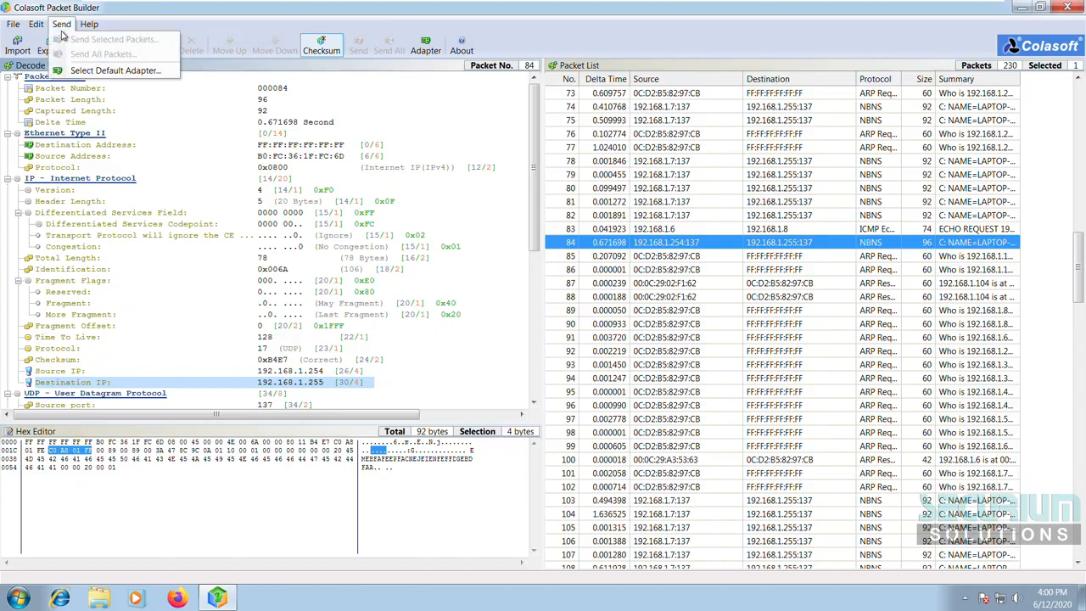
left_click(86, 71)
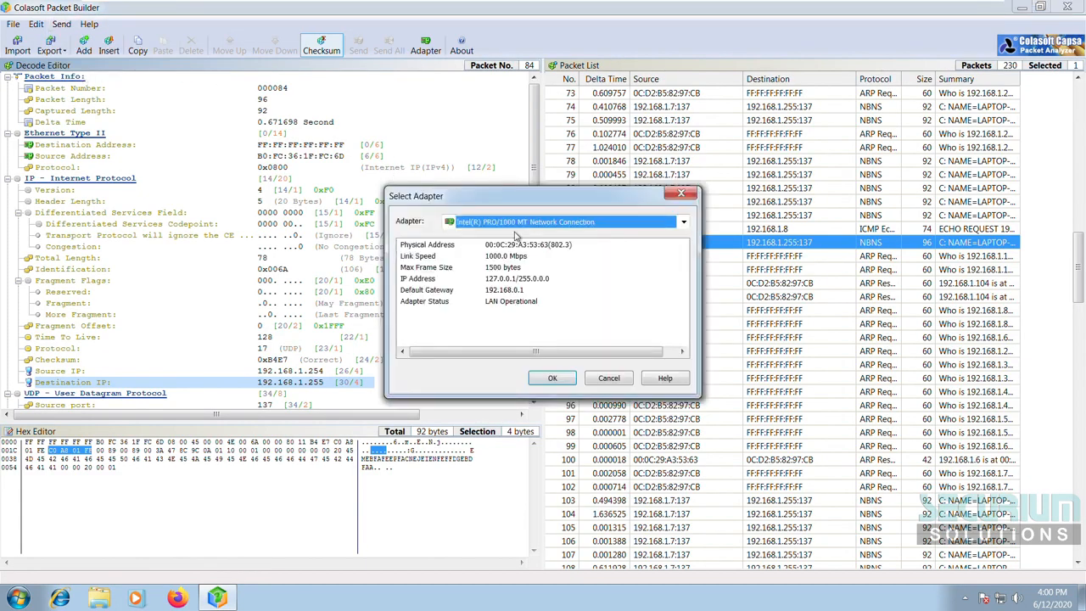
left_click(564, 381)
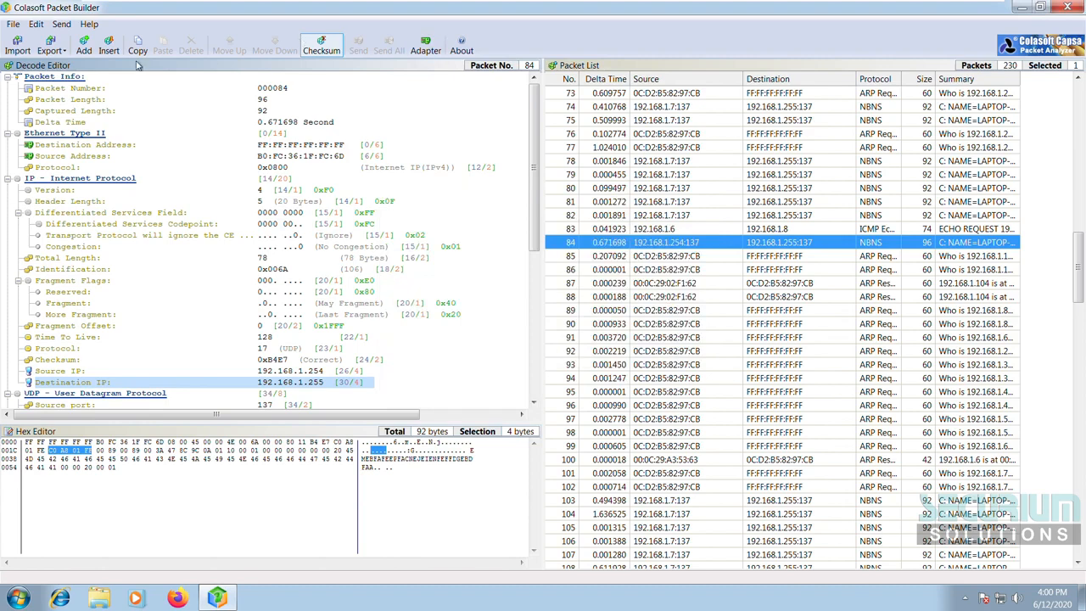
Step: Look over the Edit and Help menus, then select packet 80 in the list
left_click(36, 27)
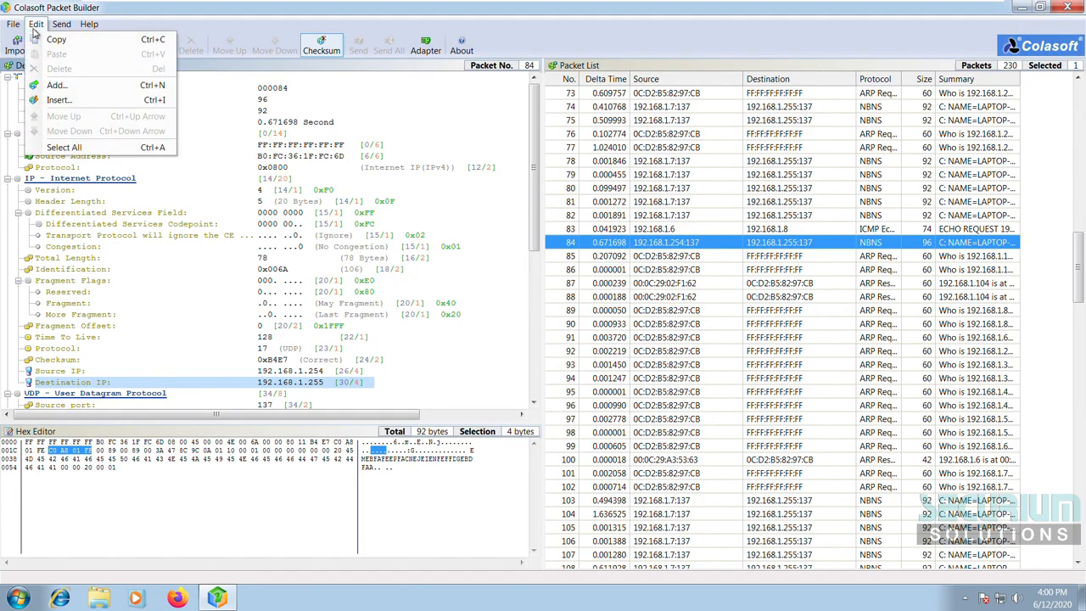
left_click(511, 112)
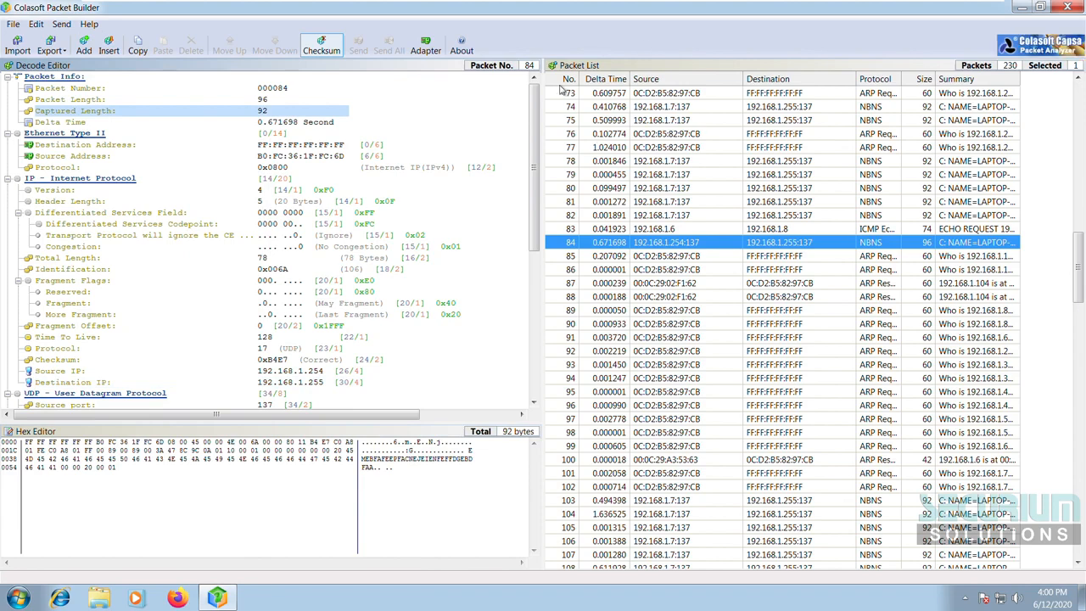
left_click(66, 25)
mouse_move(89, 24)
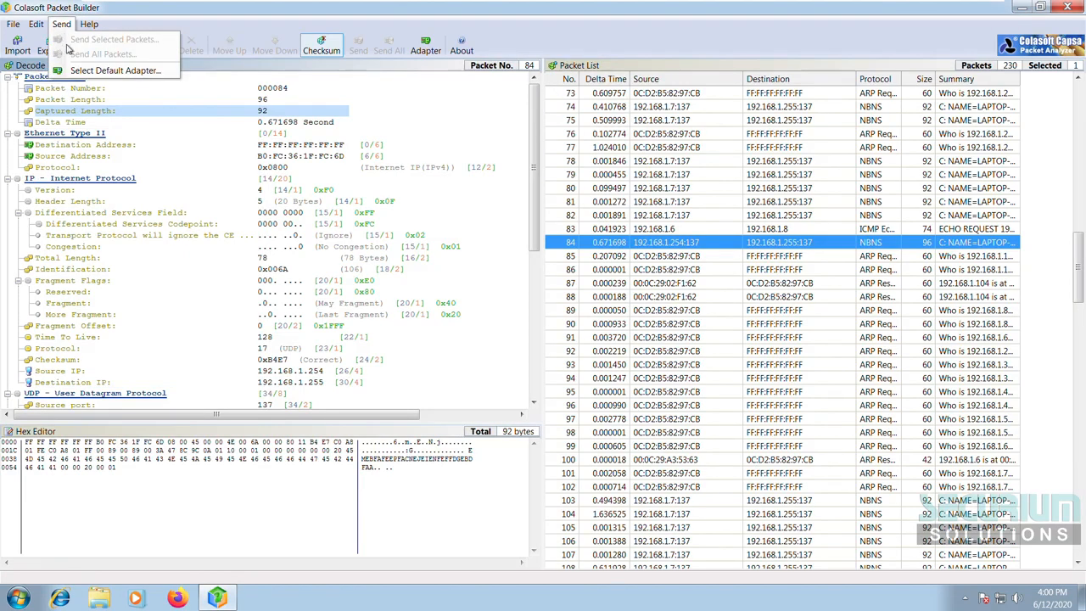
left_click(395, 469)
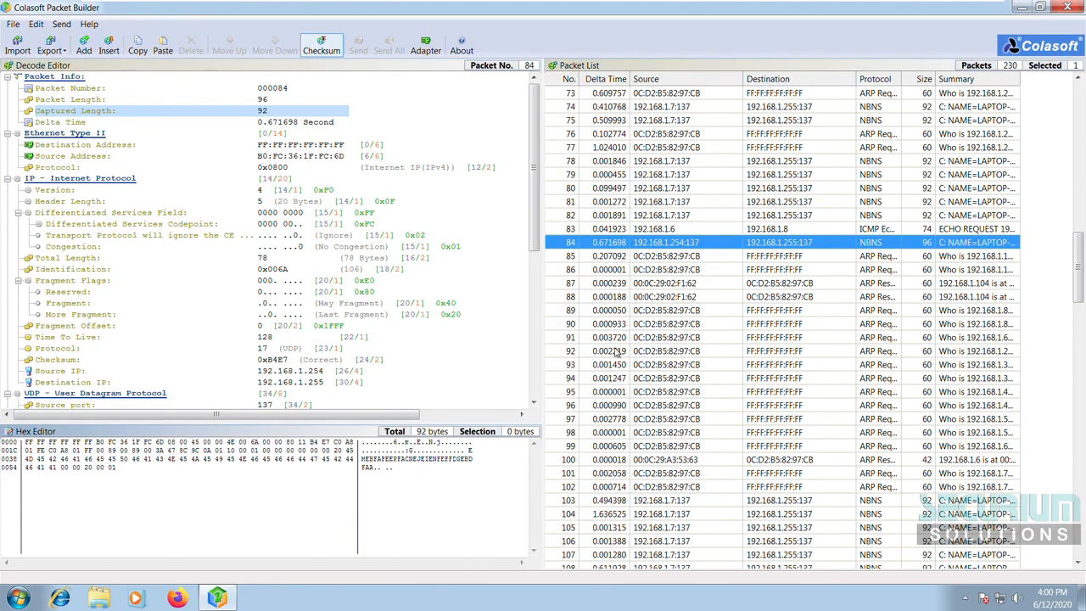
left_click(716, 193)
scroll(716, 194, "up", 20)
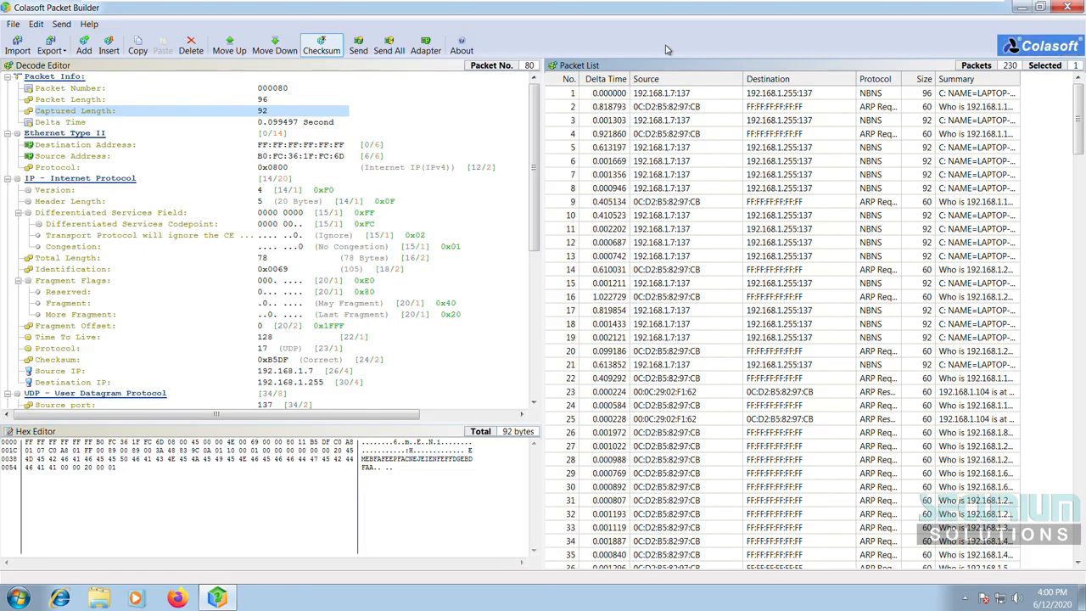
Step: Check the send options for the current packet and packet 10, then open Send All Packets
left_click(360, 43)
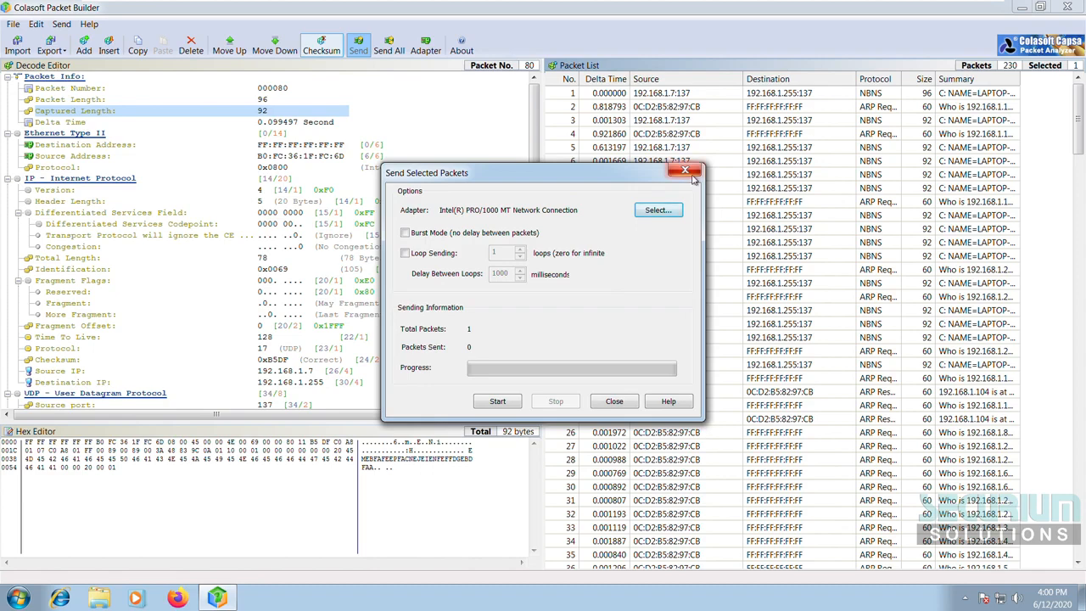
left_click(685, 171)
left_click(735, 216)
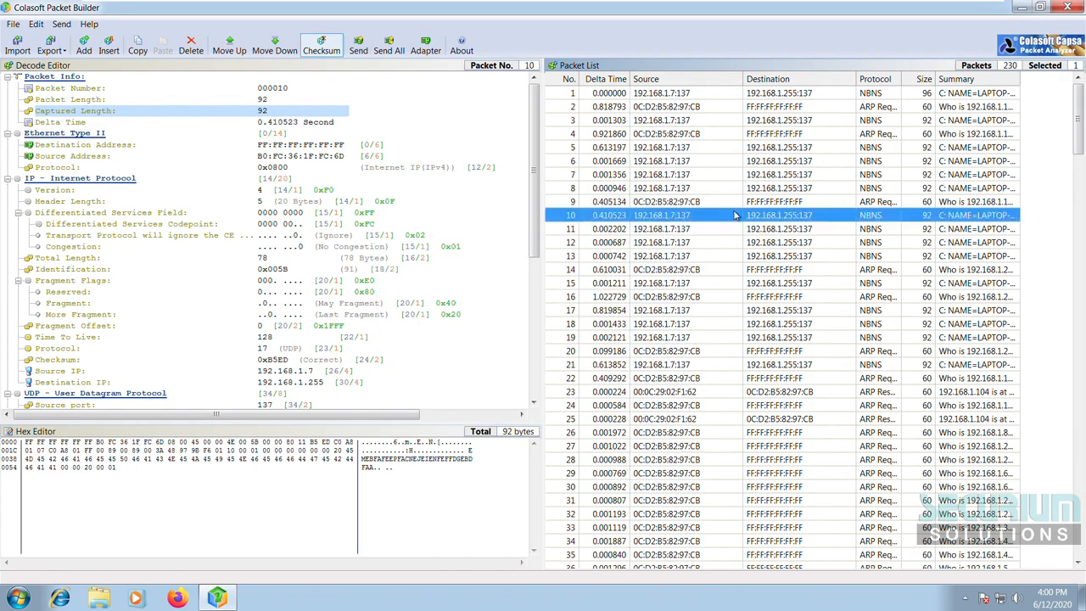
left_click(360, 42)
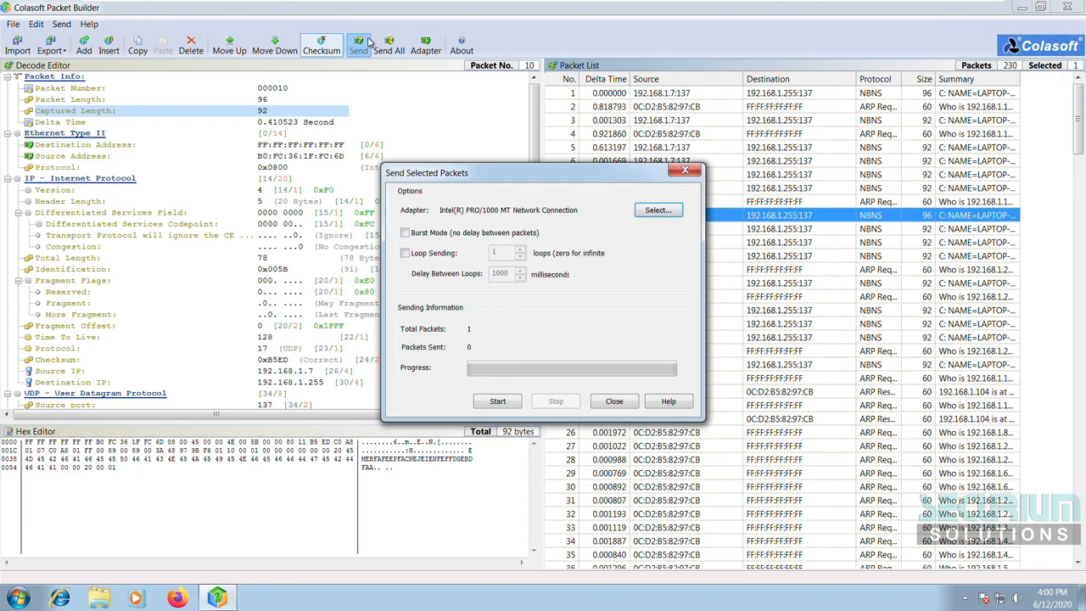
left_click(686, 172)
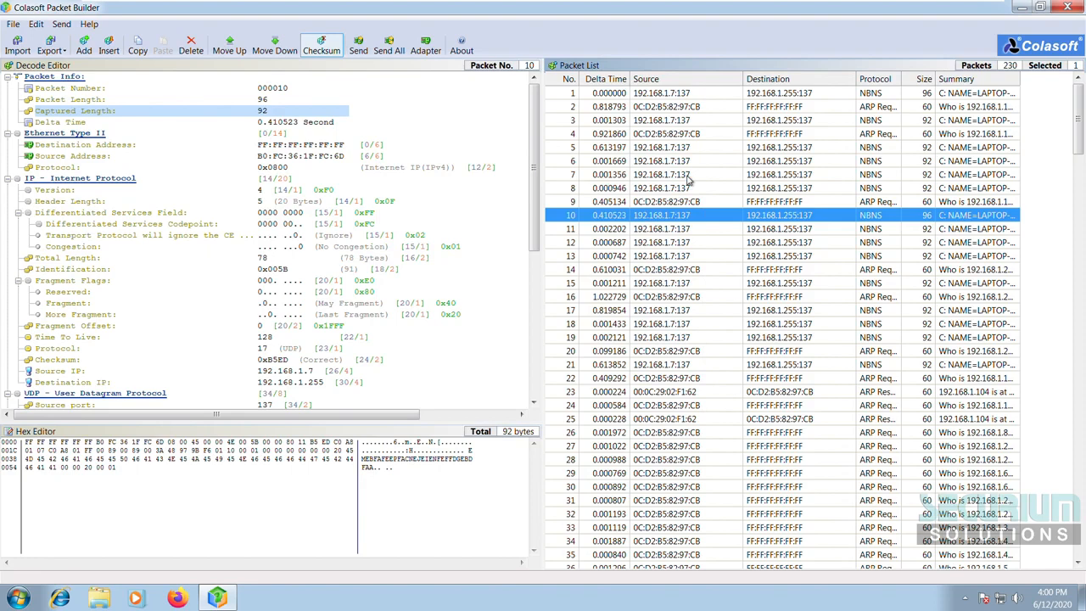
left_click(389, 44)
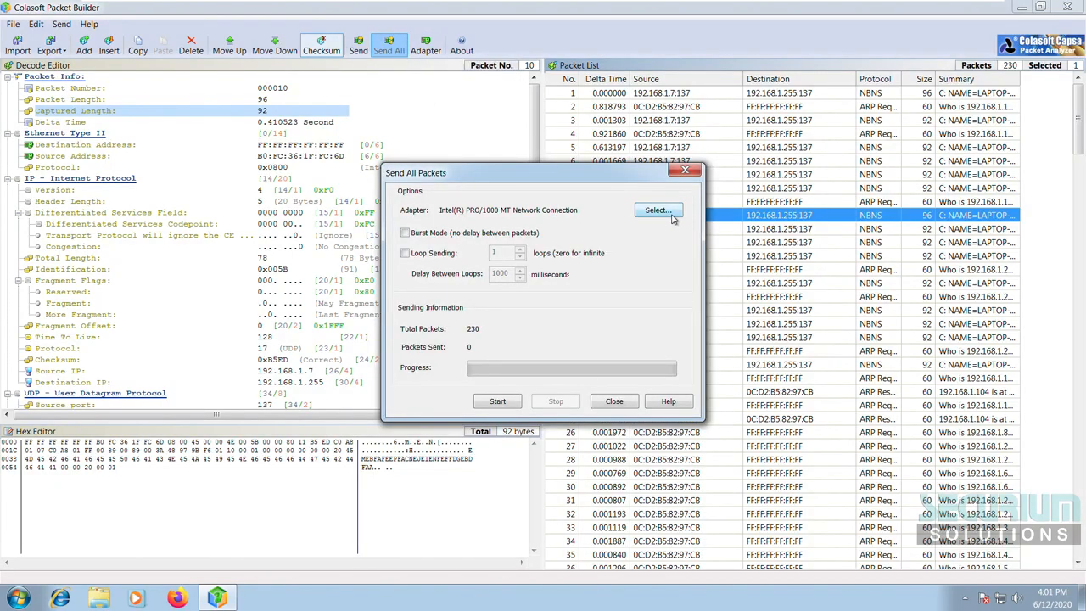
Step: Send all packets with burst mode off, looping 10 times with a 987 ms delay
left_click(405, 234)
left_click(405, 233)
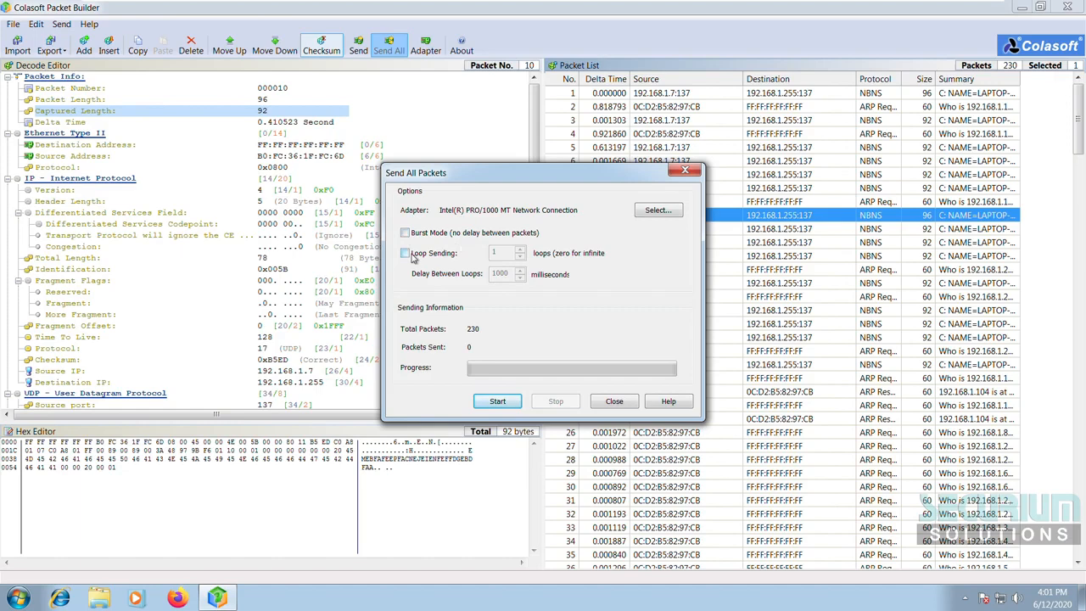
left_click(407, 253)
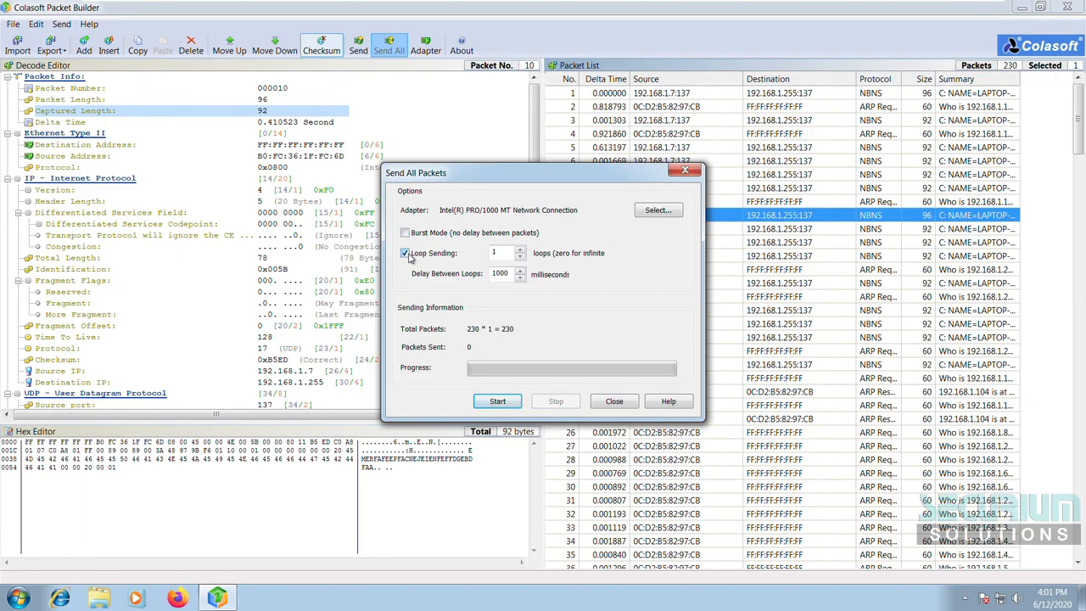
left_click(520, 277)
left_click(521, 277)
left_click(520, 278)
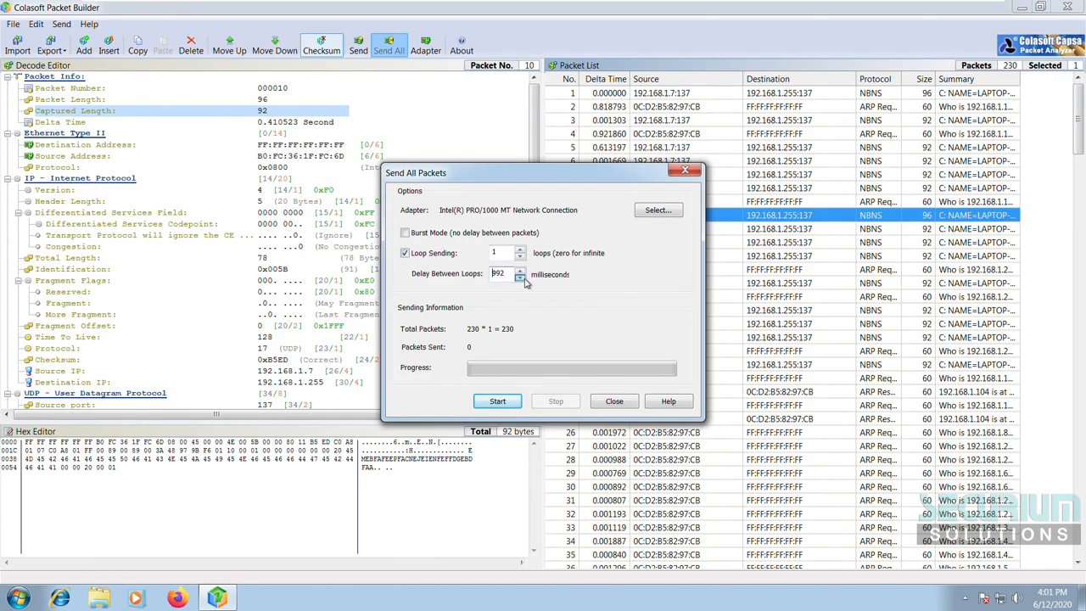
left_click(524, 281)
left_click(524, 281)
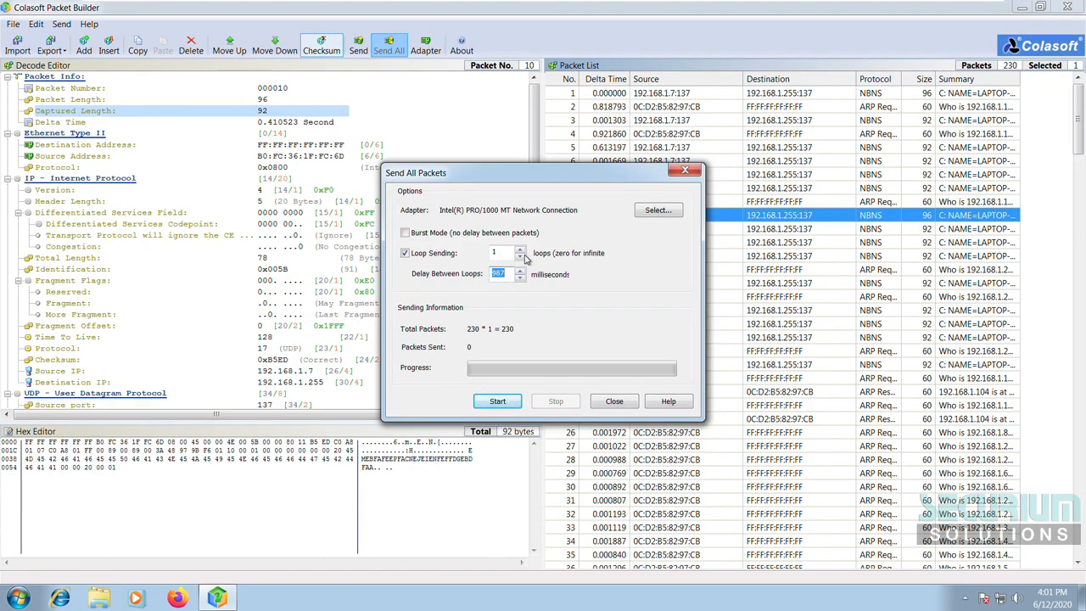
left_click(521, 252)
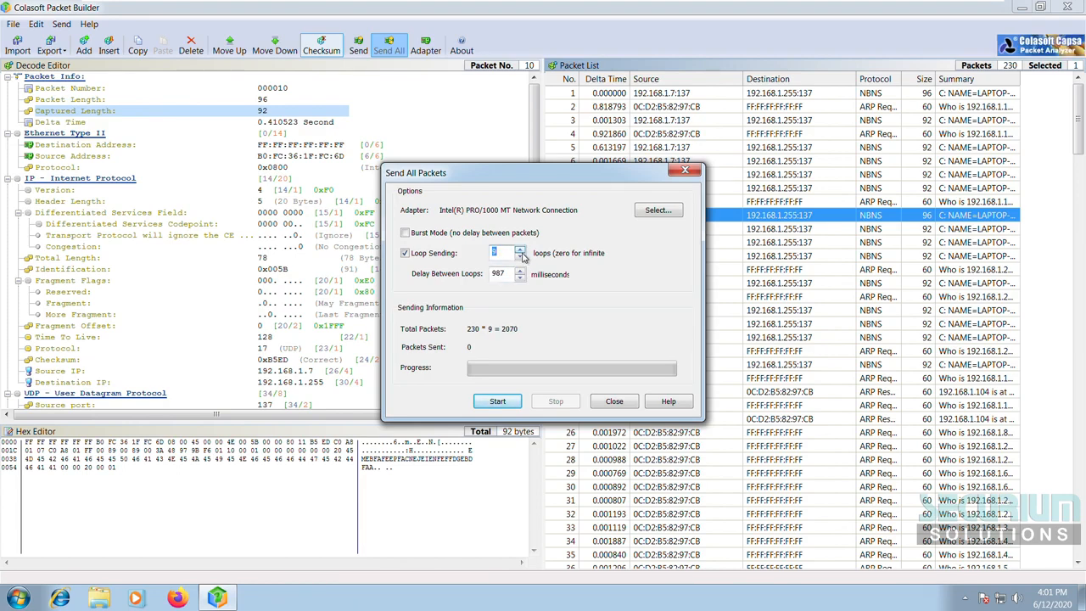
left_click(521, 251)
left_click(498, 404)
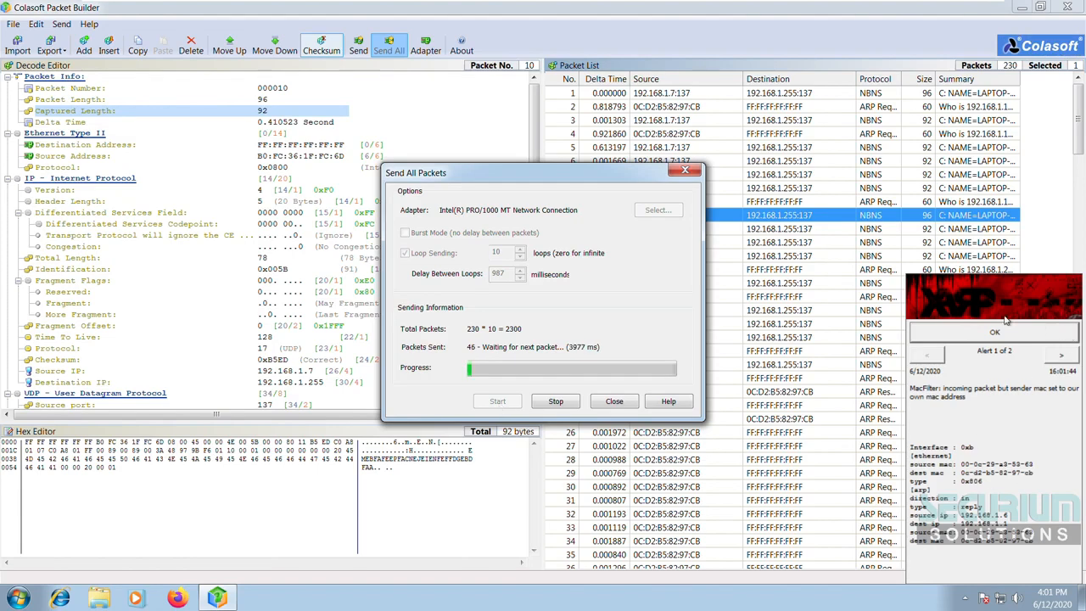
Step: Dismiss the XArp alert and stop sending at 177 of 2300 packets
left_click(996, 331)
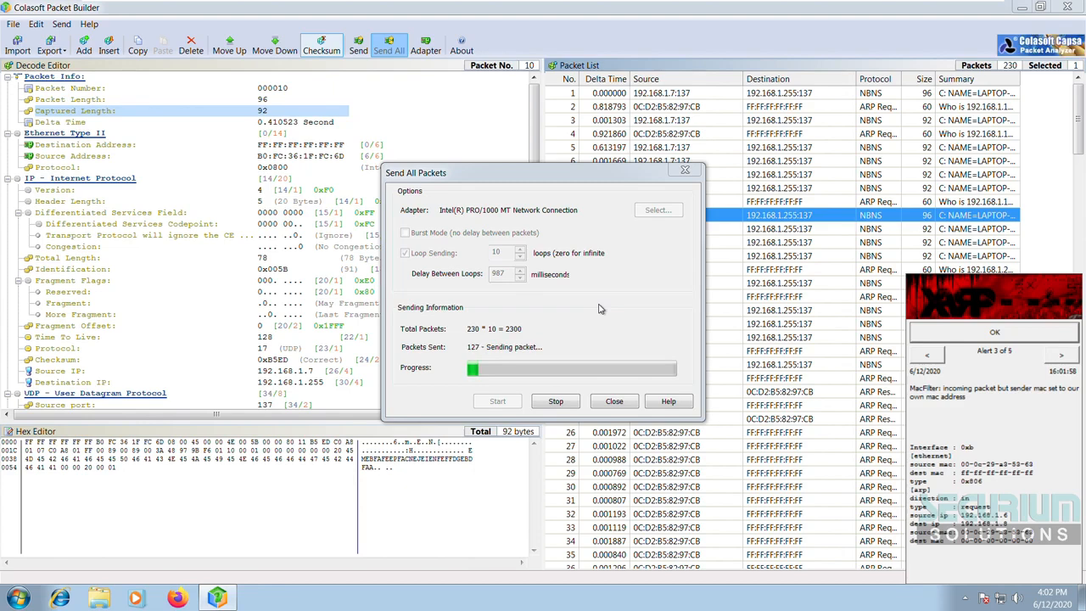
left_click(555, 402)
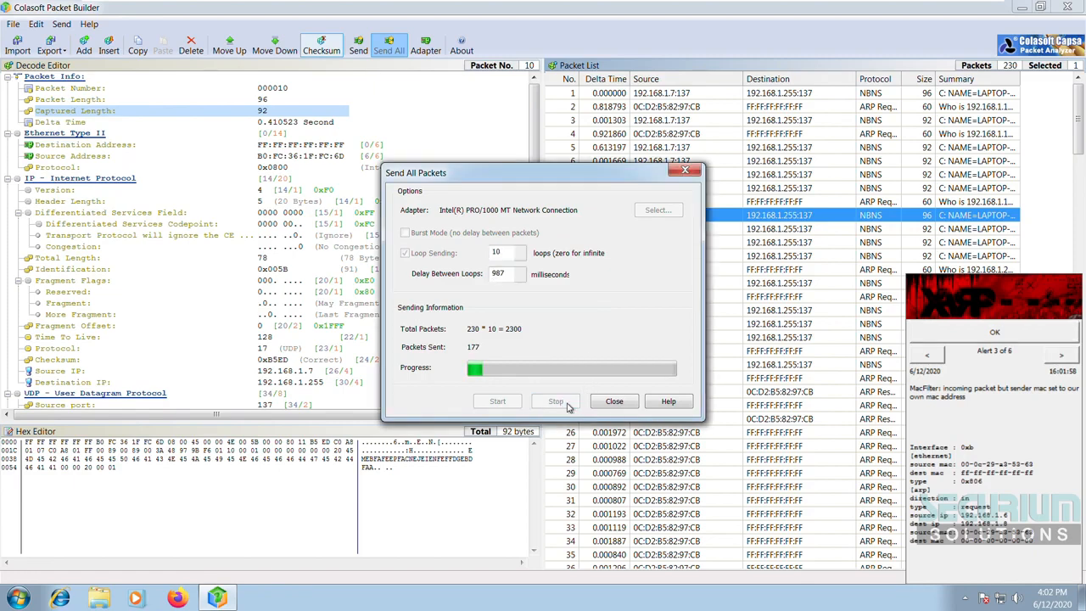
Step: Close the send dialog, delete packet 10, then select and delete all remaining packets
left_click(615, 401)
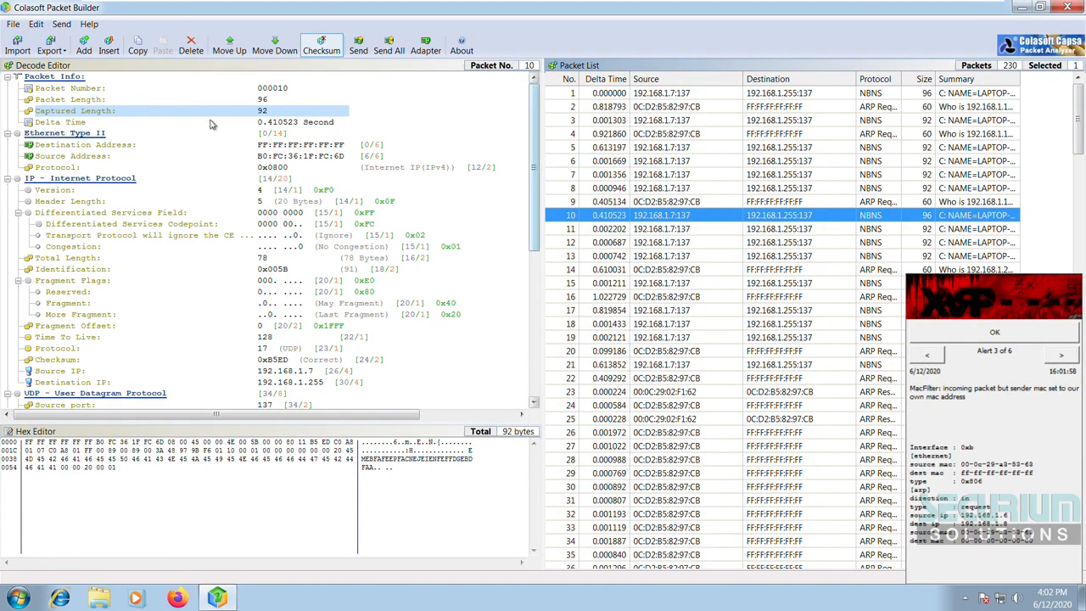
left_click(193, 49)
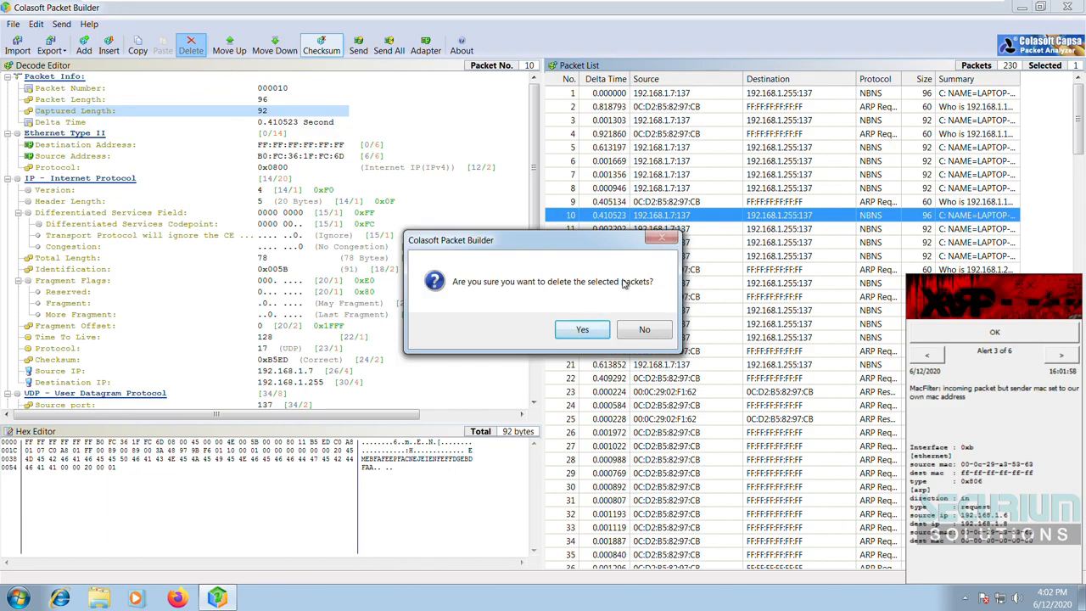
left_click(582, 331)
key("ctrl+a")
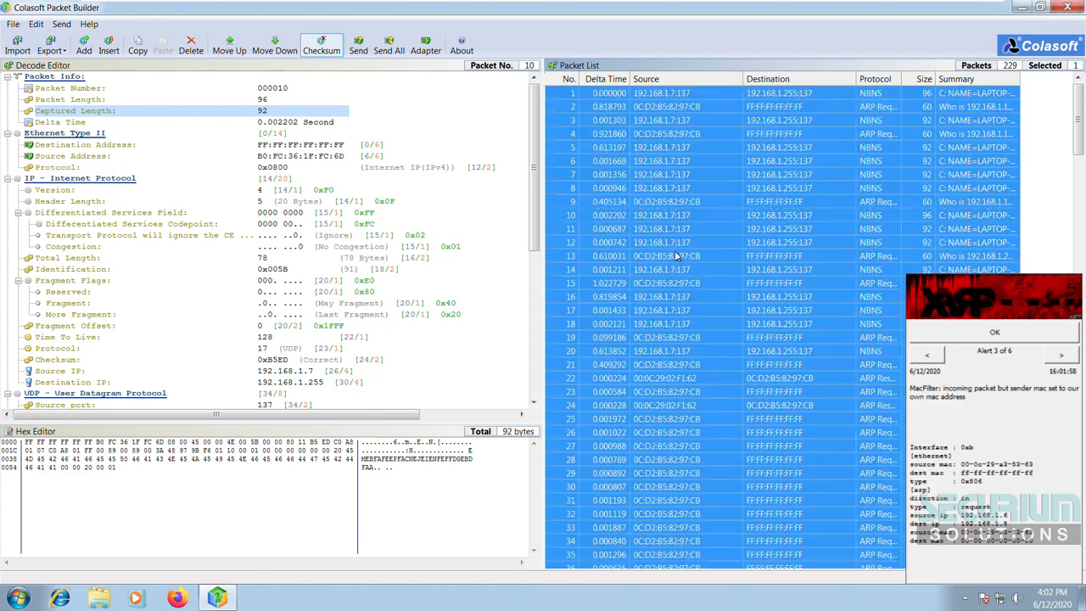
left_click(191, 44)
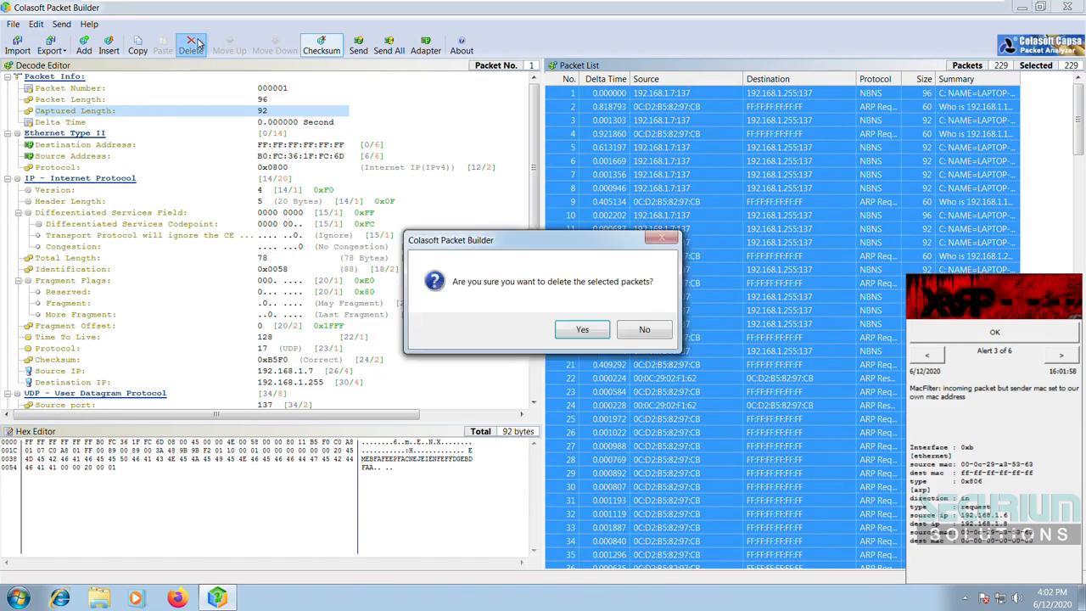
left_click(582, 332)
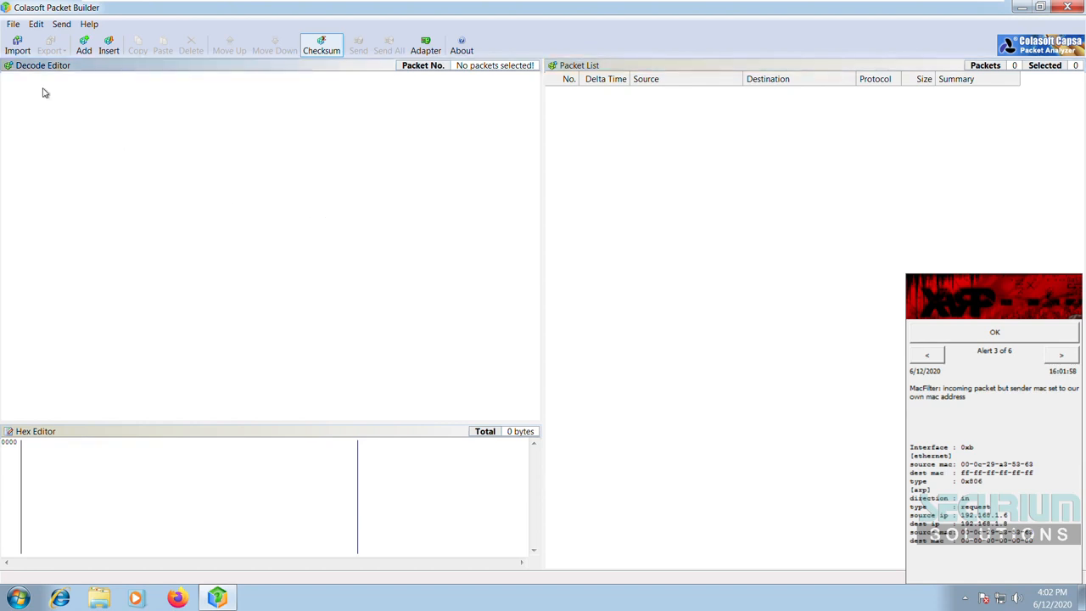
Step: Add a new packet from the TCP Packet template, keeping the delta time at 0.1 seconds
left_click(84, 45)
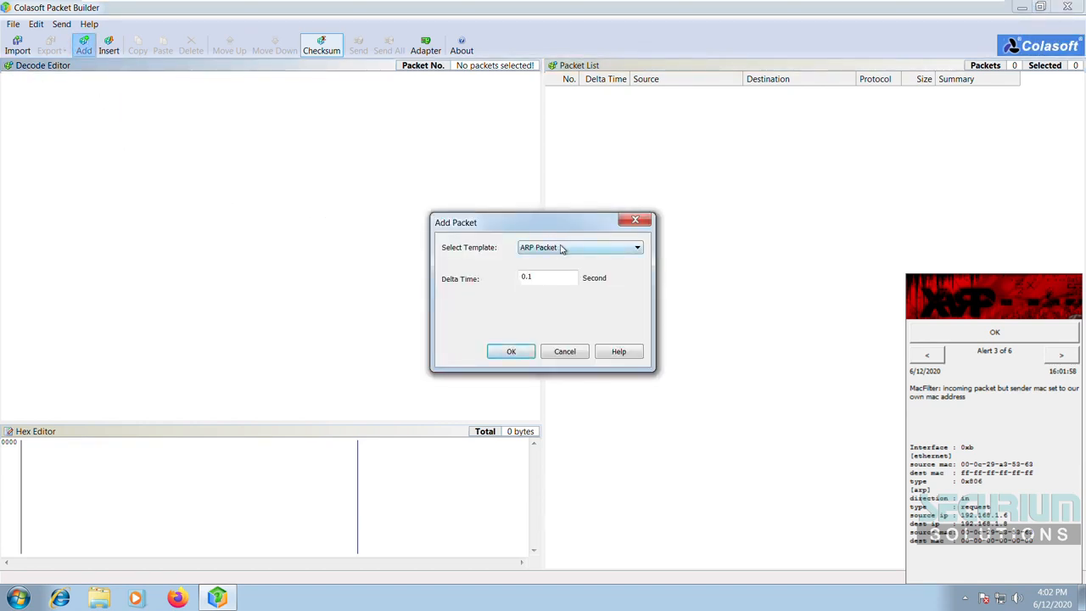
left_click(564, 247)
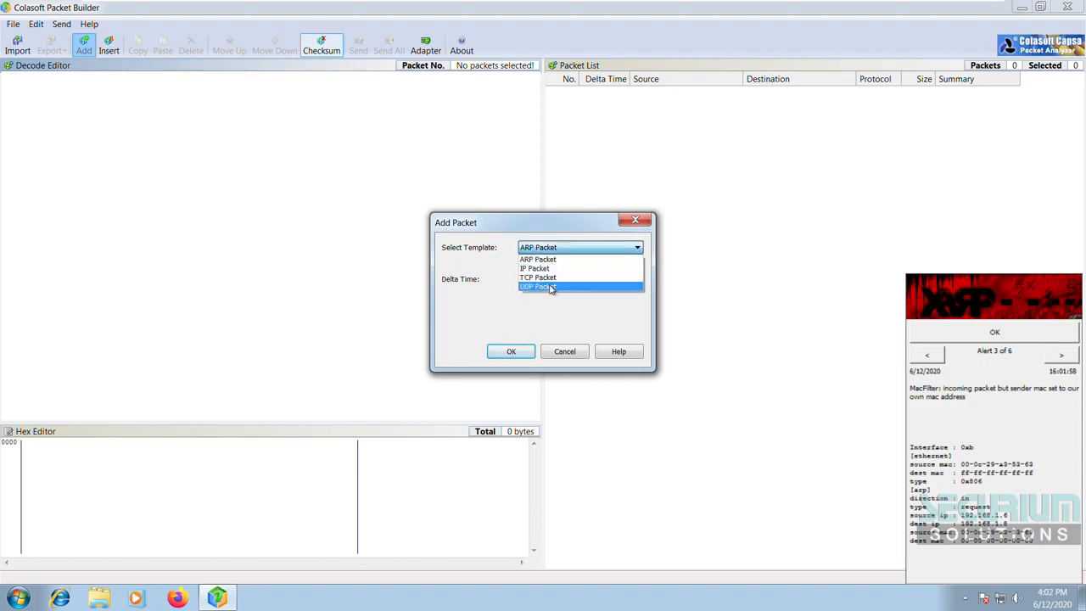
left_click(570, 280)
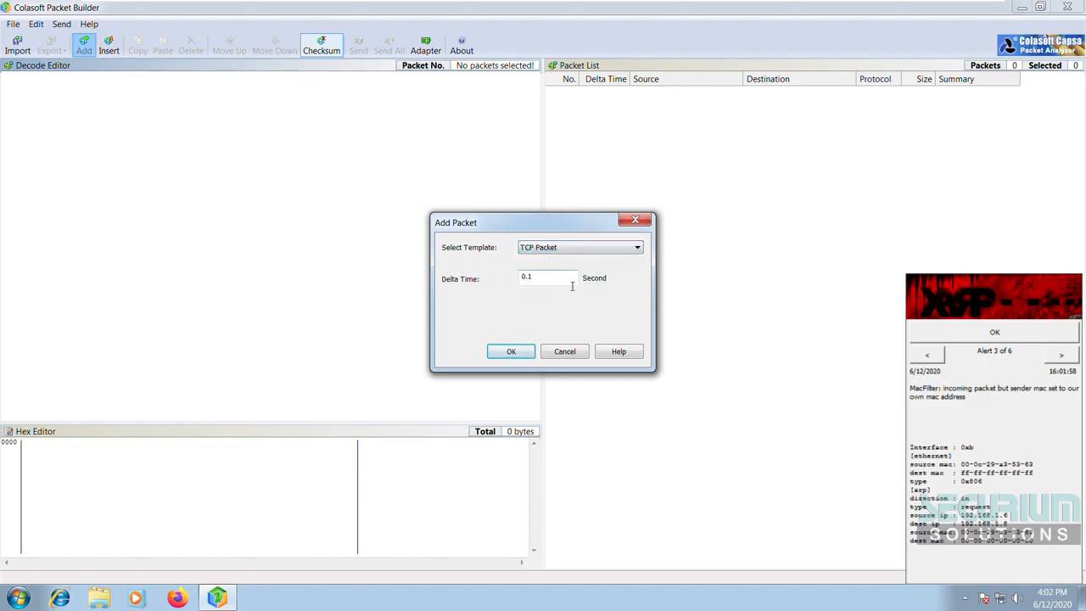
left_click_drag(571, 286, 503, 281)
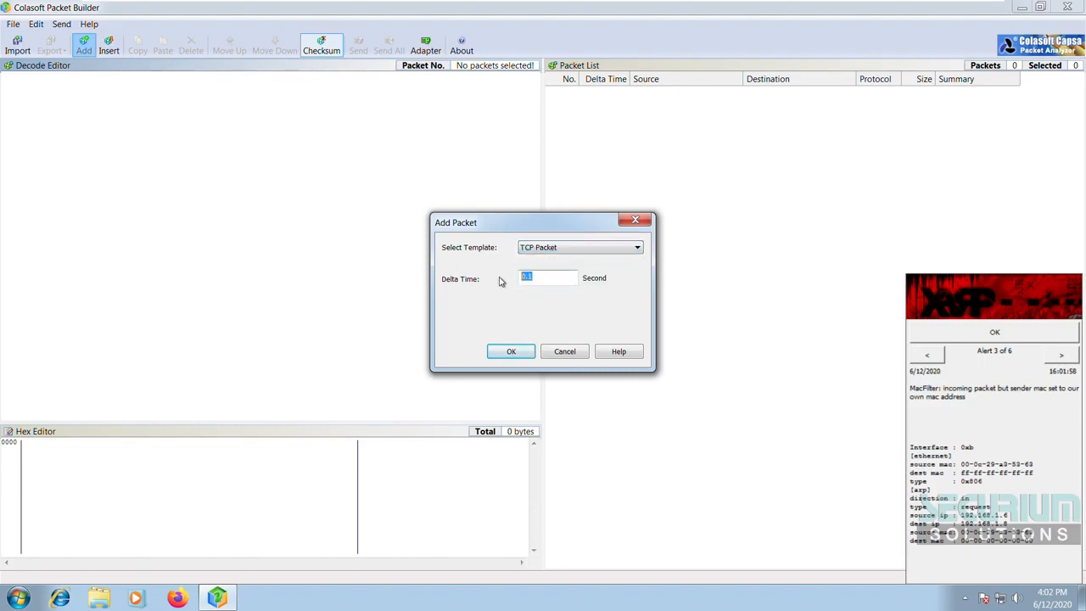
left_click(547, 280)
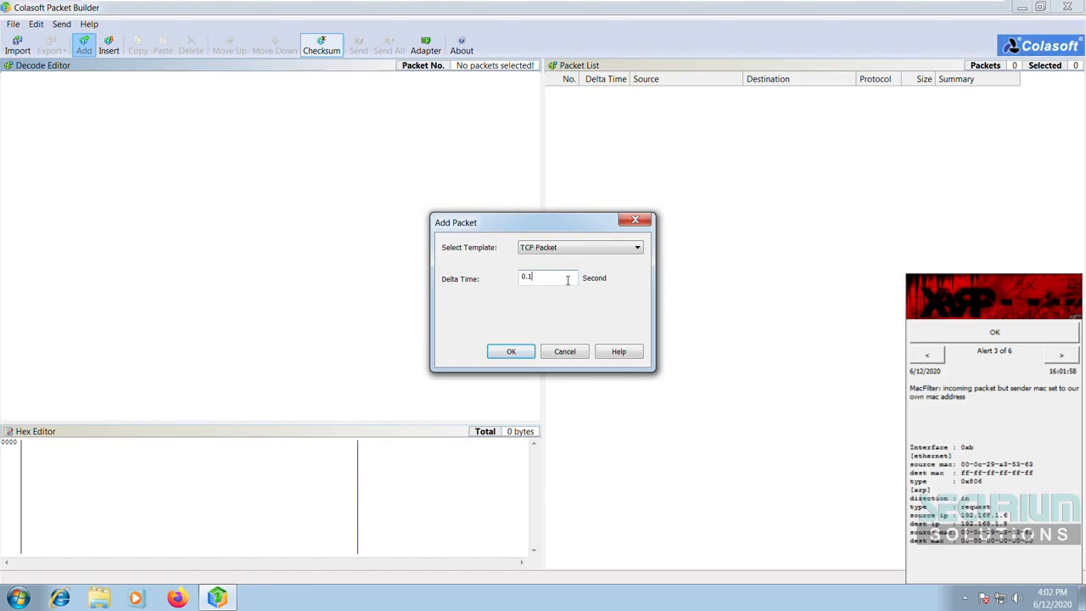
left_click(509, 352)
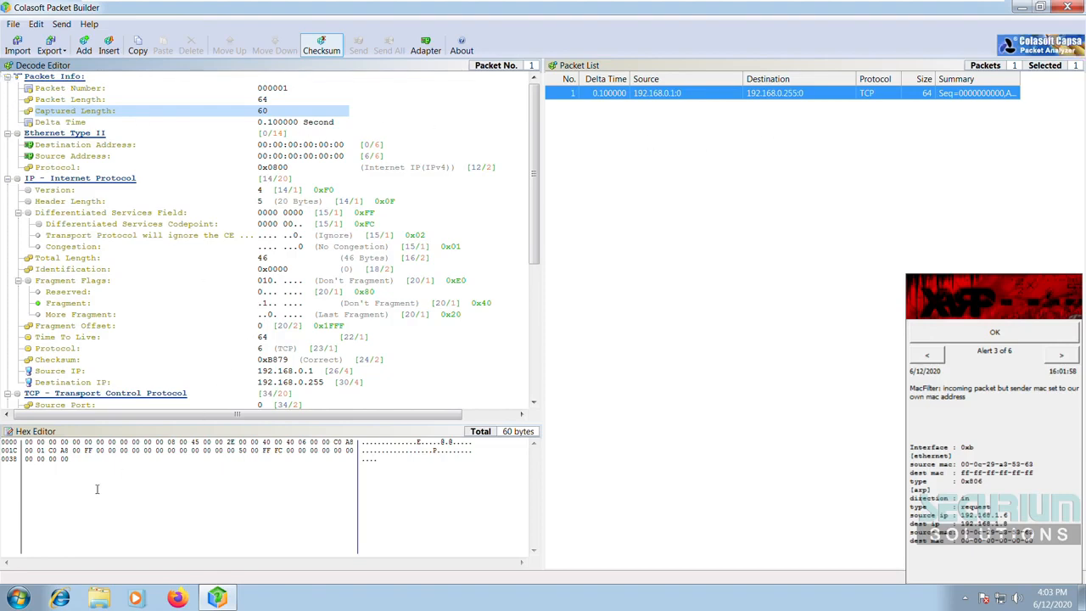
Step: Inspect the new packet's data and IP header fields, then dismiss the XArp alert from the system tray
left_click_drag(95, 472, 36, 450)
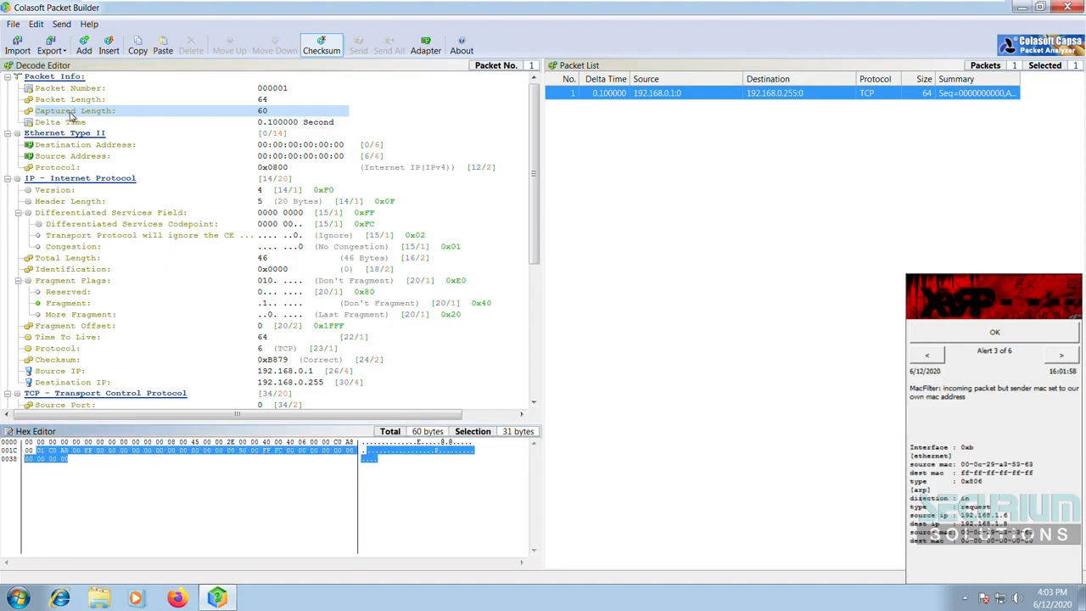
left_click(251, 93)
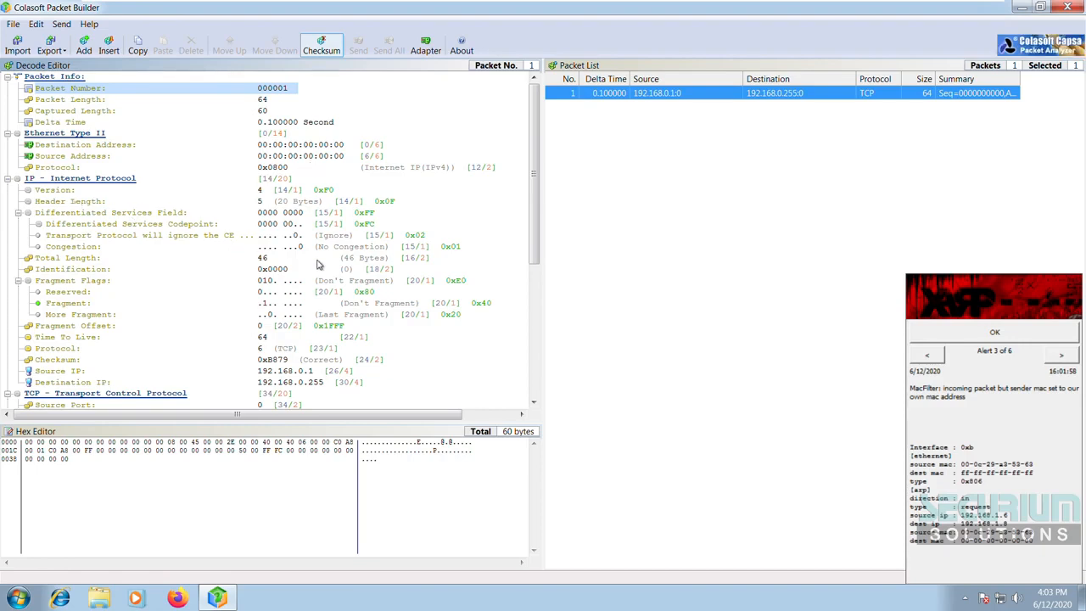
scroll(270, 241, "down", 1)
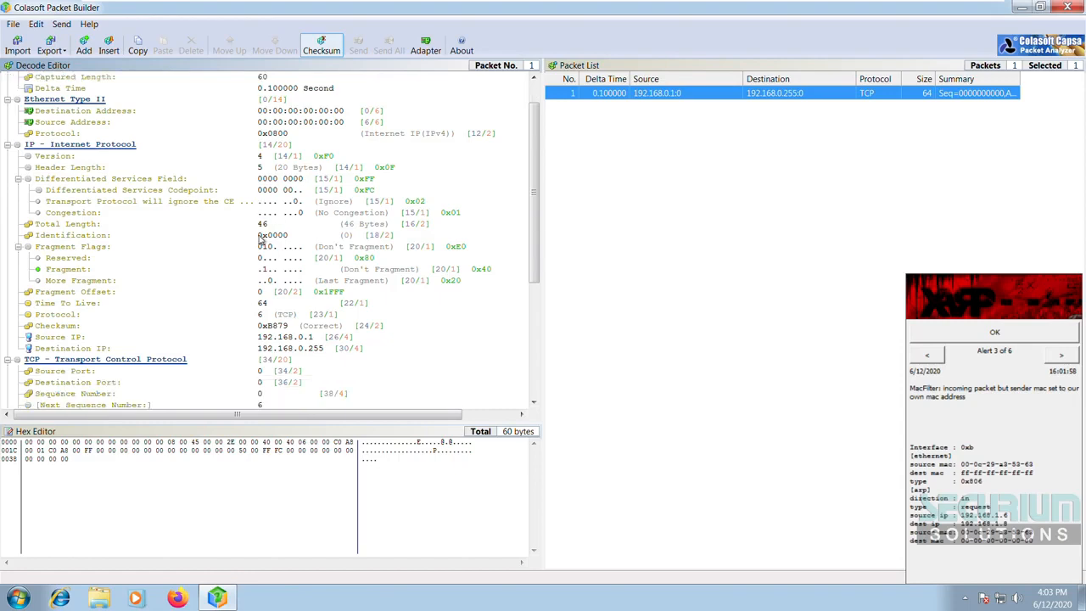
left_click(311, 340)
left_click(322, 352)
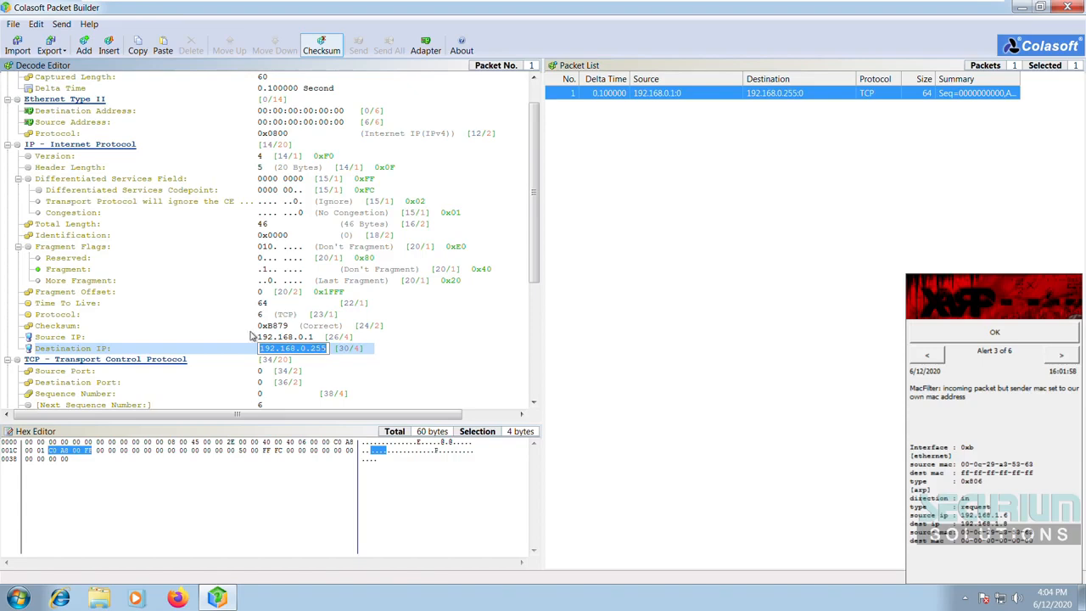
left_click(277, 329)
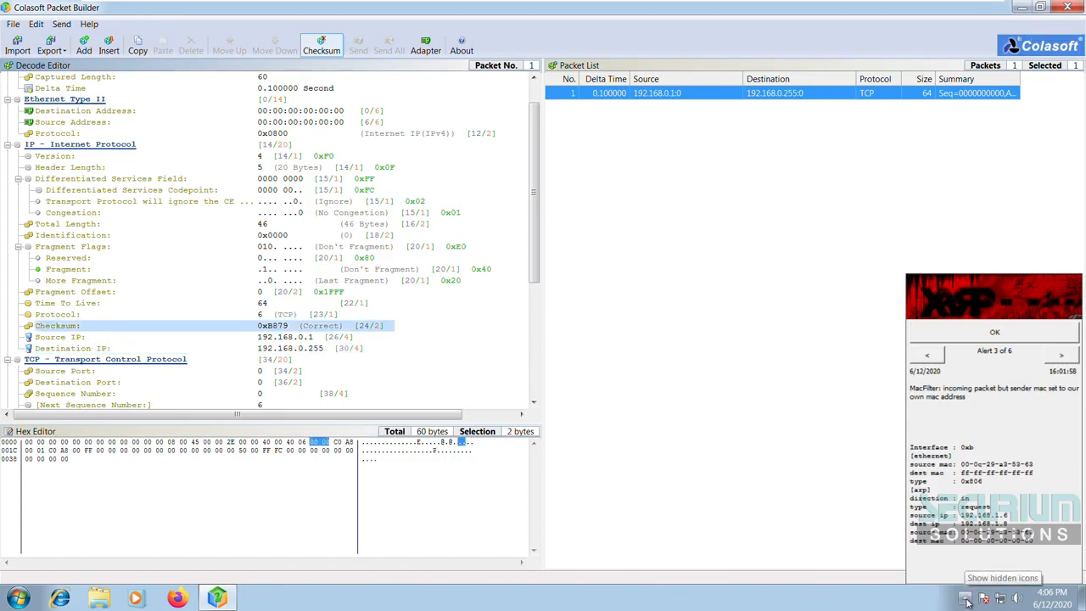
left_click(965, 598)
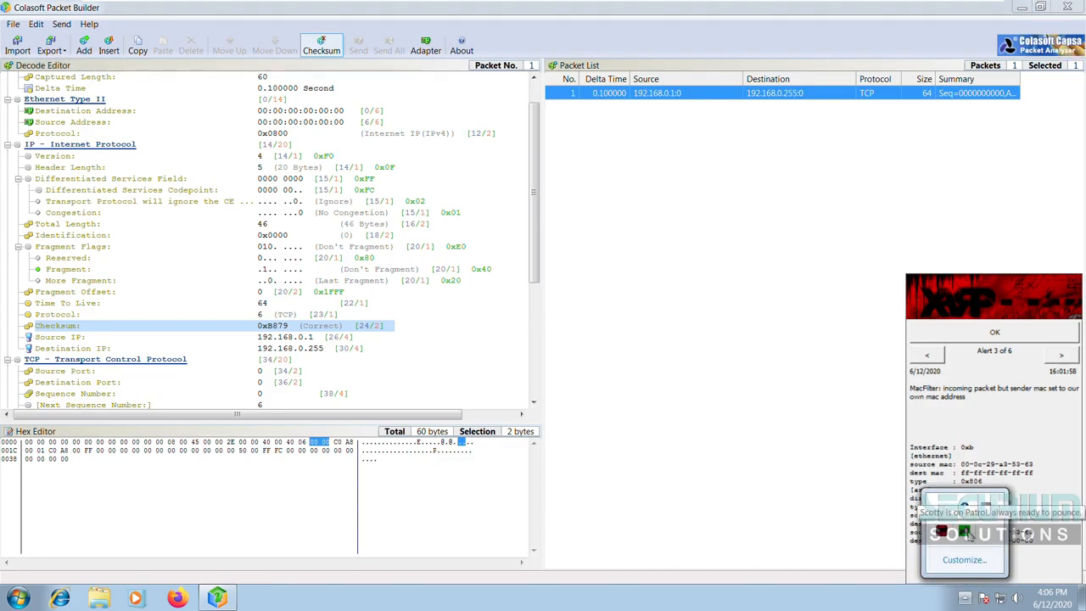
left_click(968, 534)
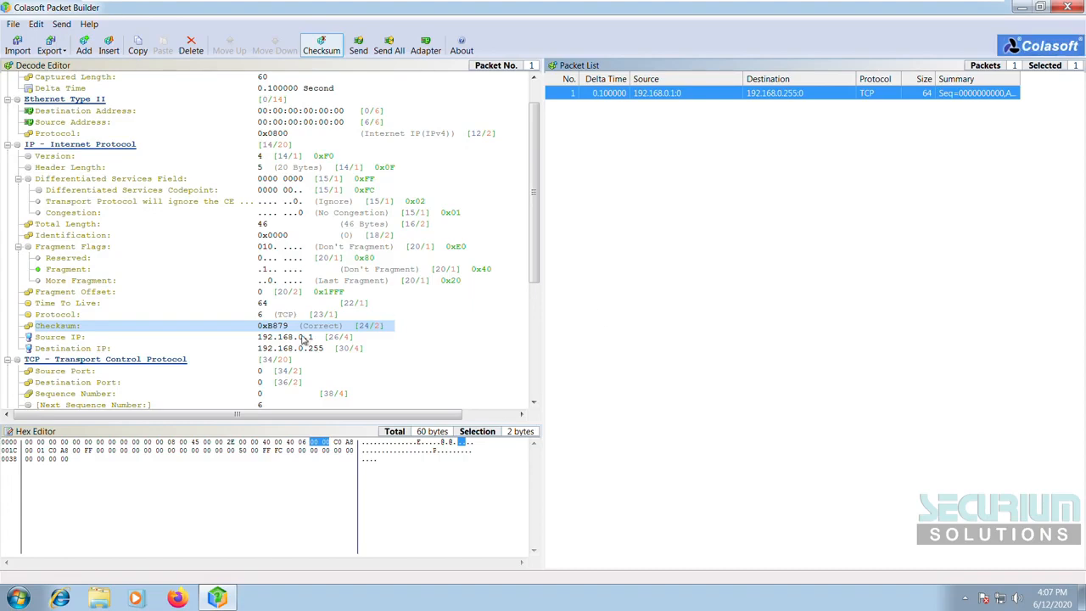
Step: Change the destination IP's last octet so it reads 192.168.0.253
left_click(298, 348)
left_click(293, 337)
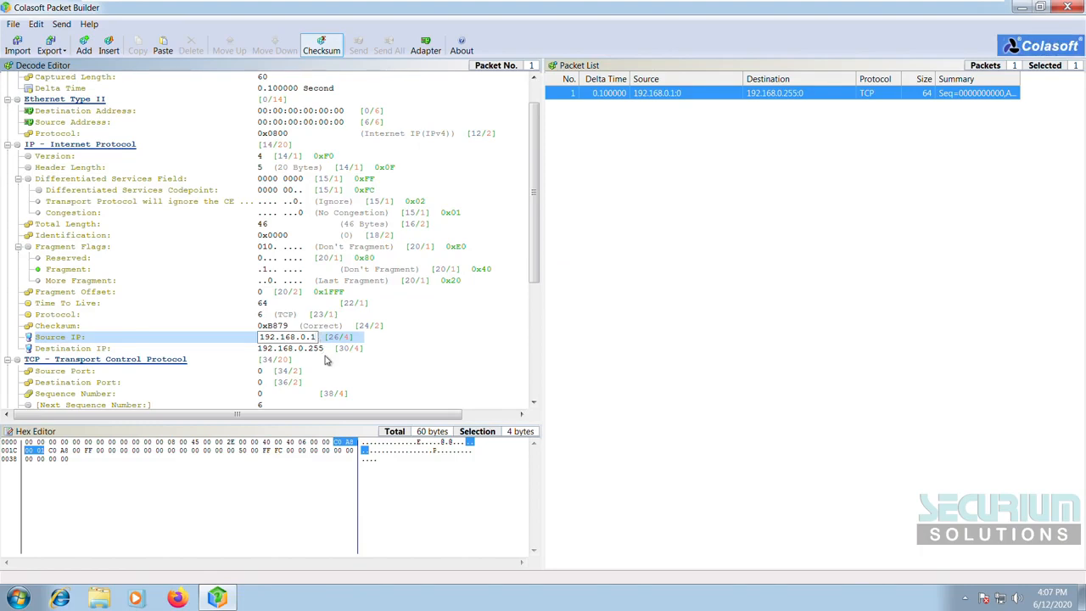
key("Down")
key("End")
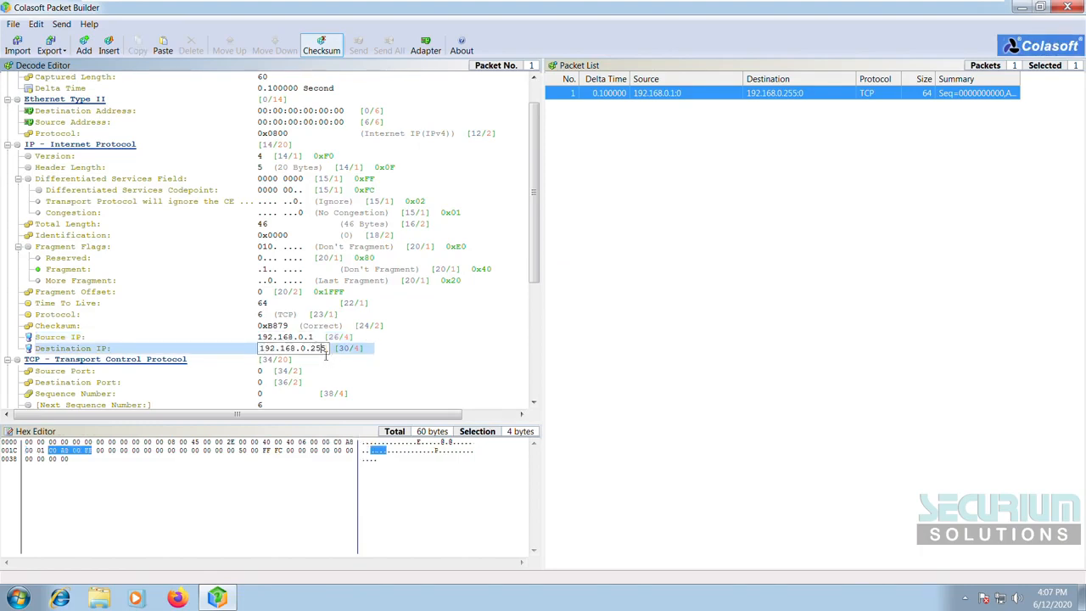
key("BackSpace")
type("3")
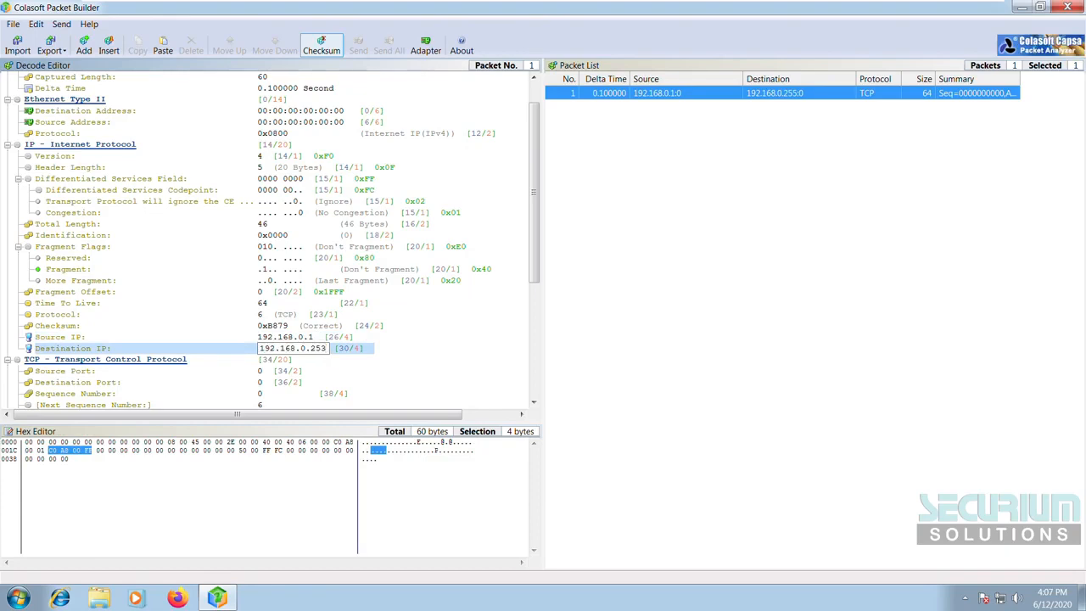
double_click(322, 348)
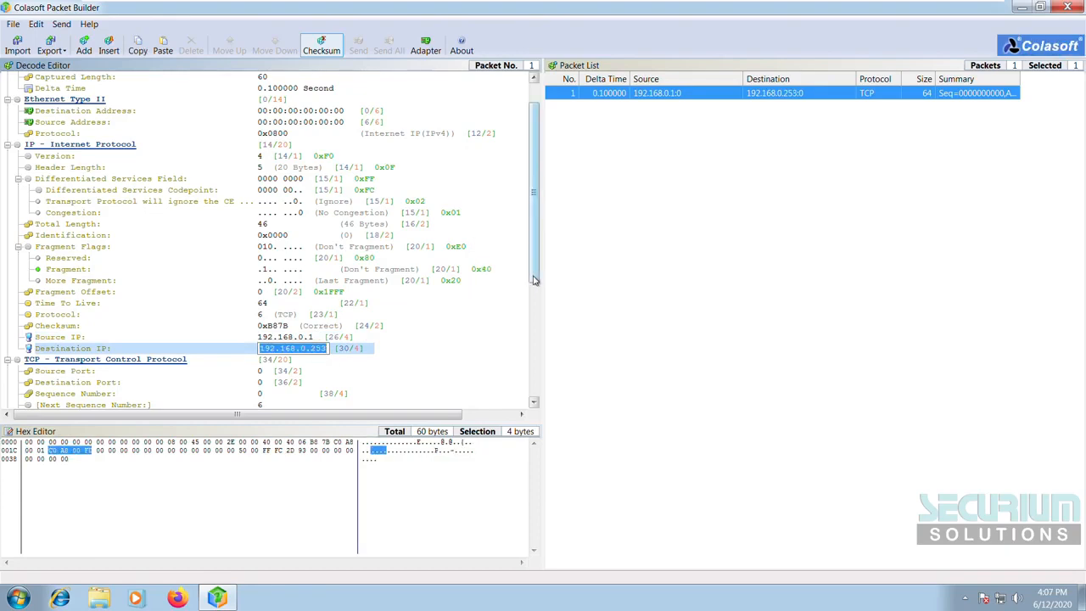
left_click_drag(535, 280, 534, 340)
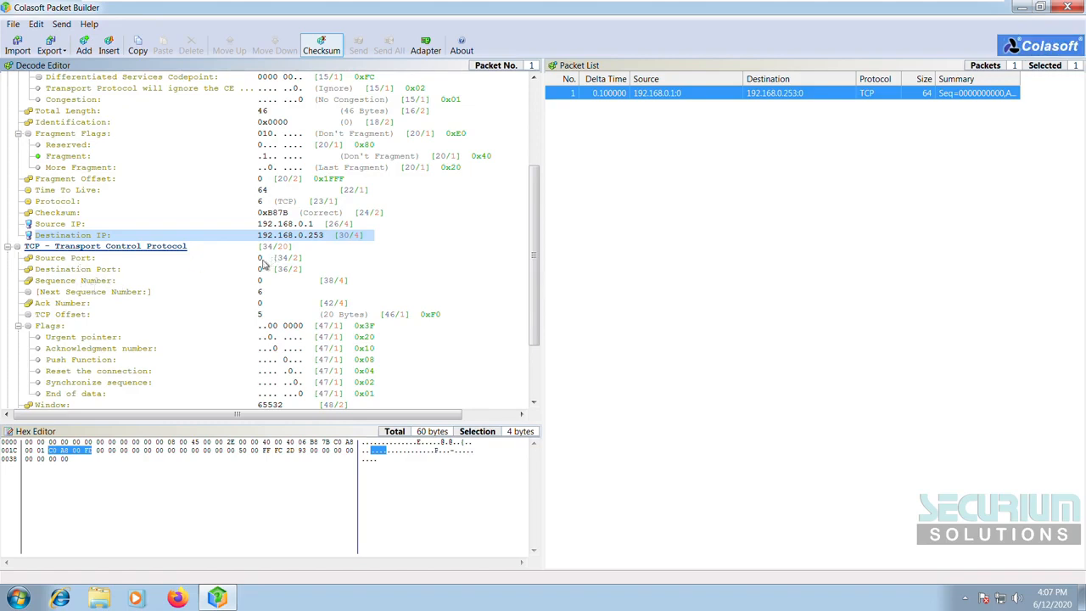
Step: Enter 80 as the TCP source port and 139 as the destination port, decoding as NBSSN
left_click(265, 259)
type("80")
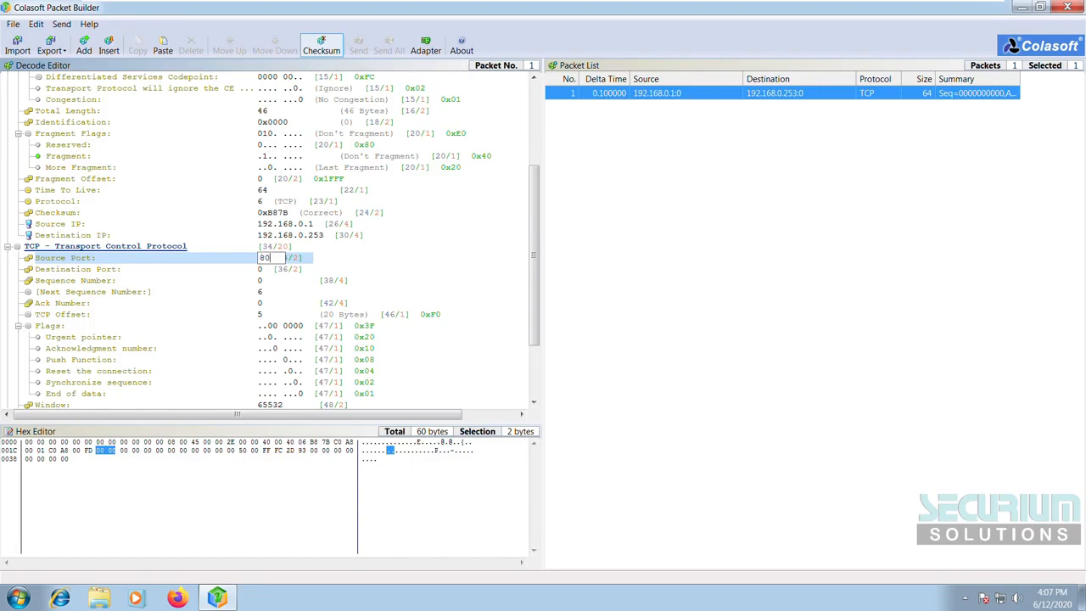
key("Return")
left_click(264, 269)
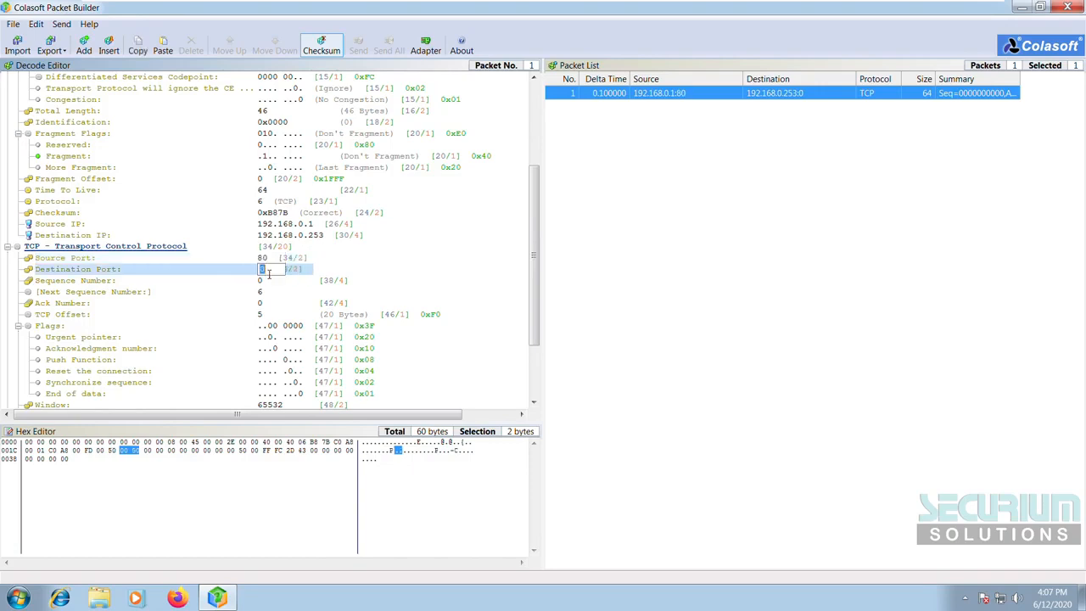
type("1354")
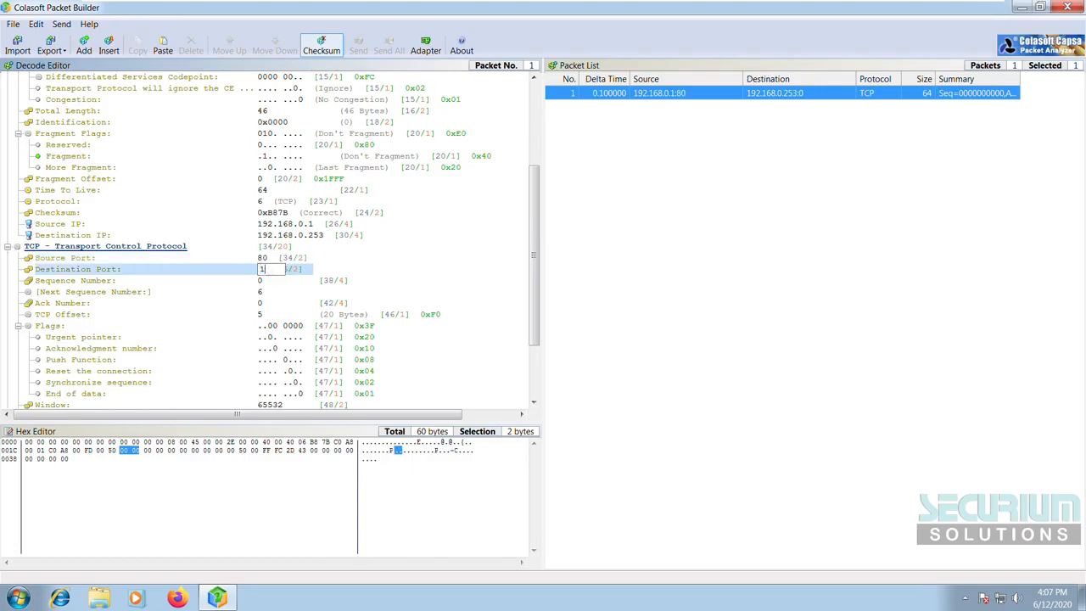
key("BackSpace")
key("BackSpace")
type("9")
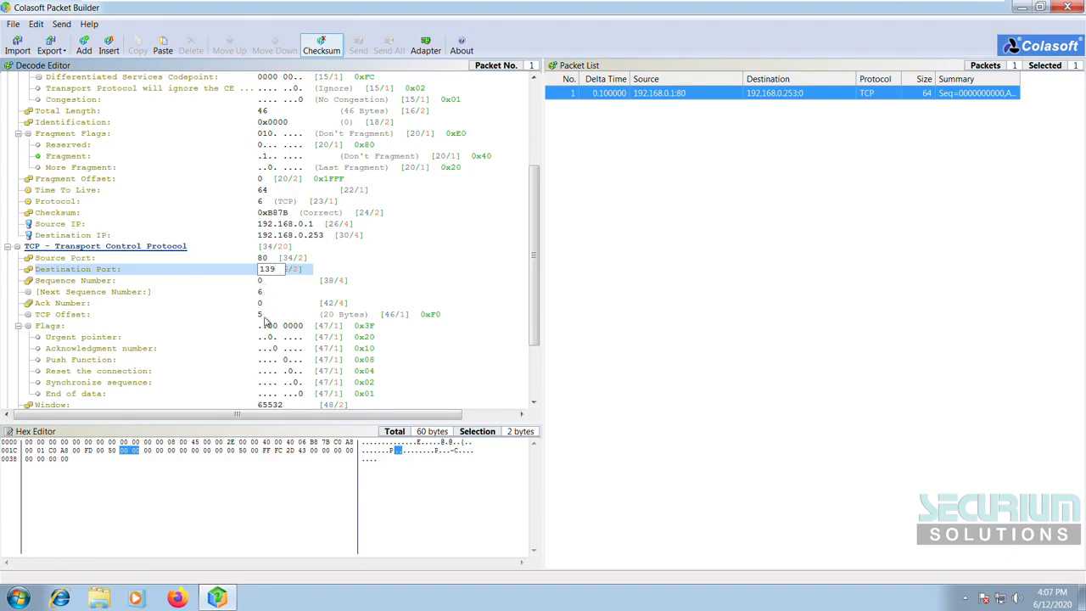
key("Return")
scroll(272, 328, "down", 2)
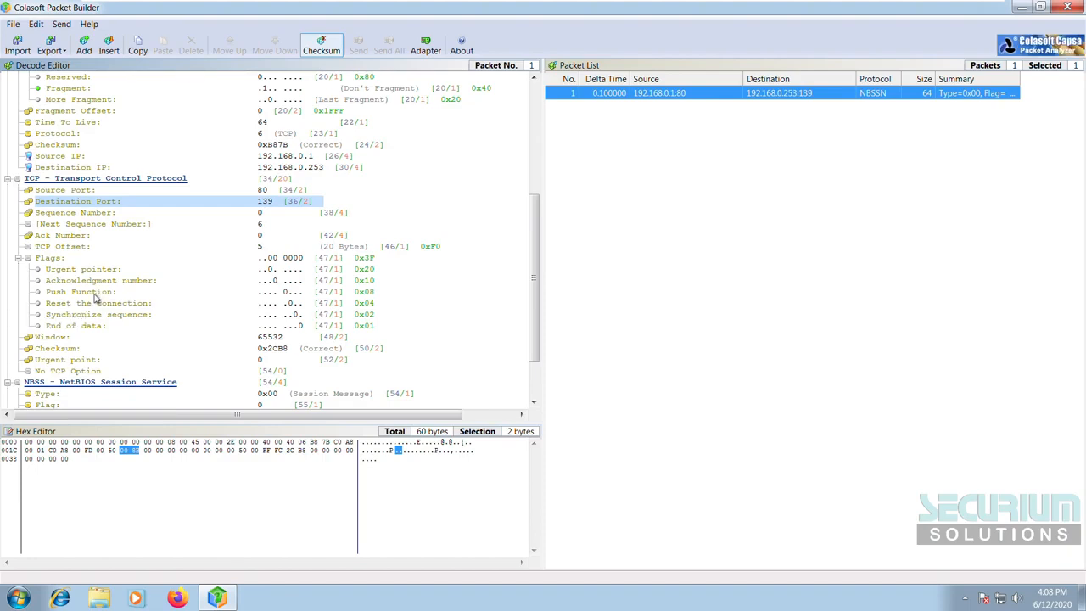
Step: Set the TCP Acknowledgment and Synchronize flag bits to 1
left_click(278, 286)
left_click(276, 281)
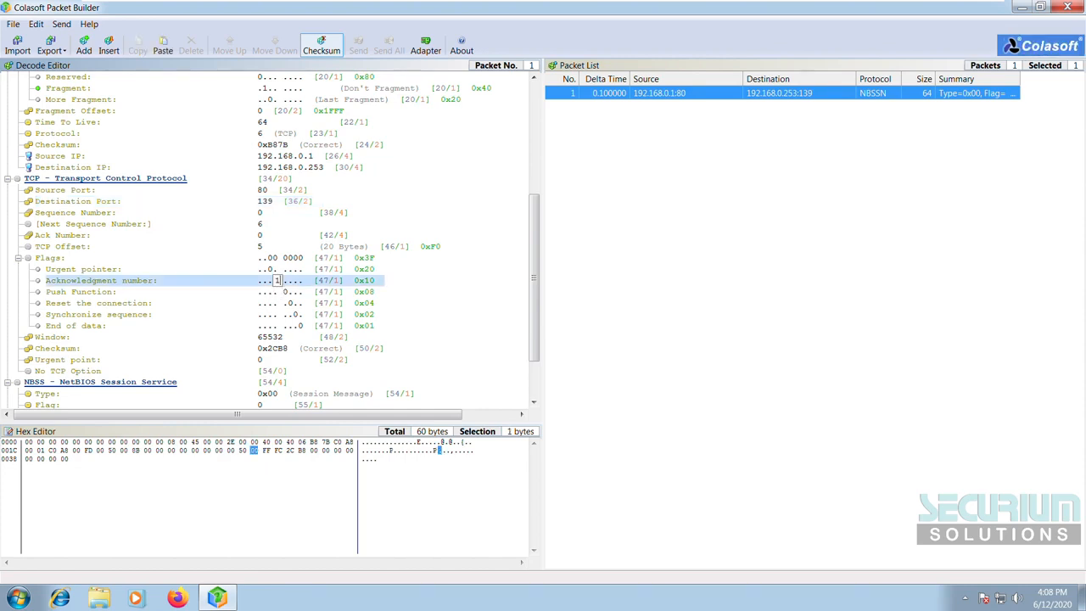
key("Return")
left_click(297, 316)
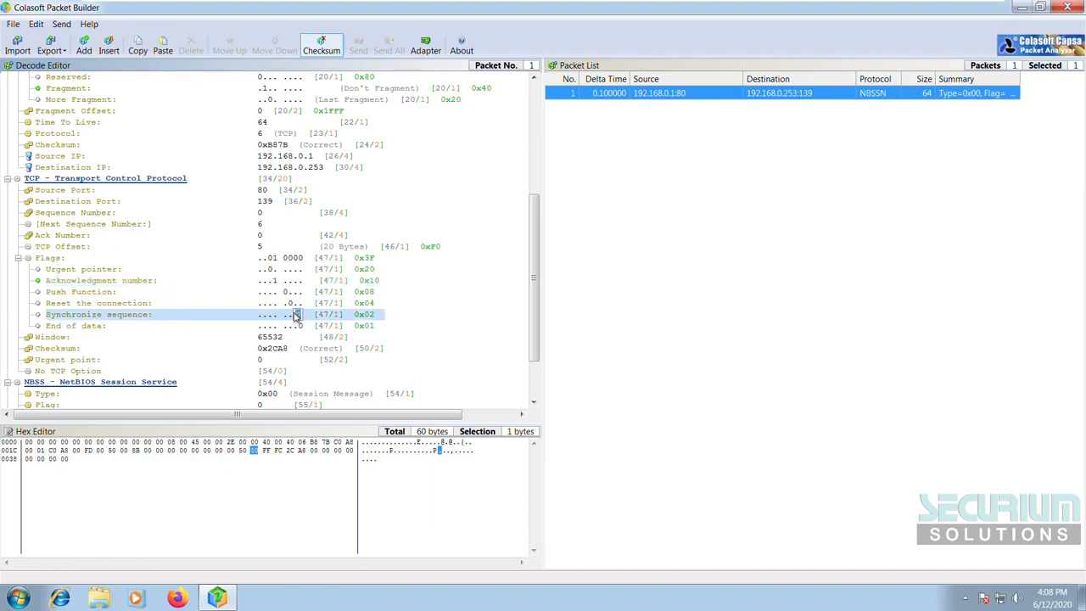
type("1")
key("Return")
scroll(421, 266, "down", 2)
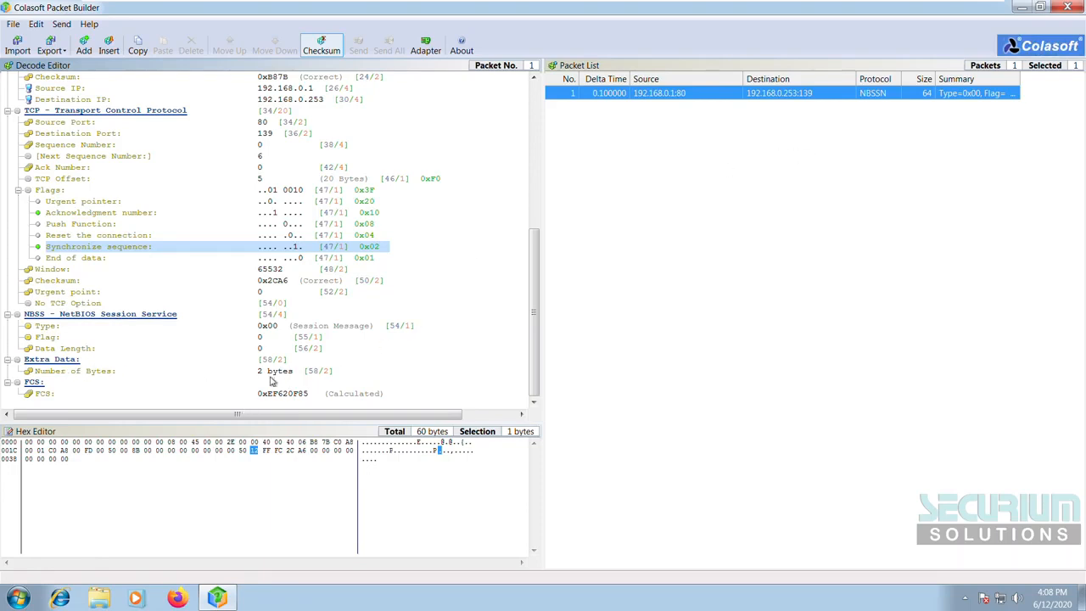
left_click(91, 466)
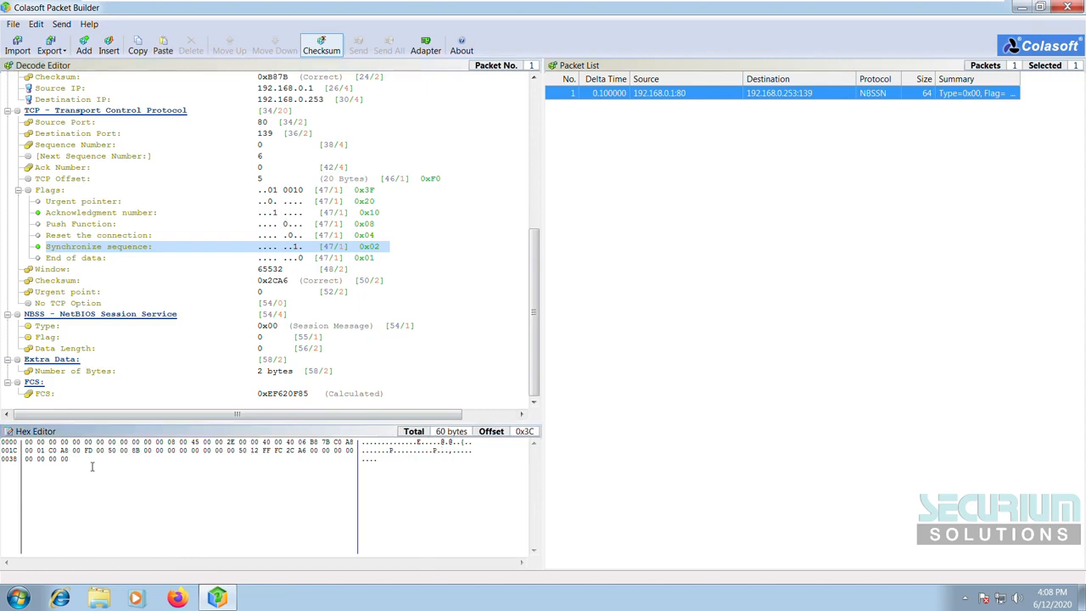
type("0")
type("345234523453424F")
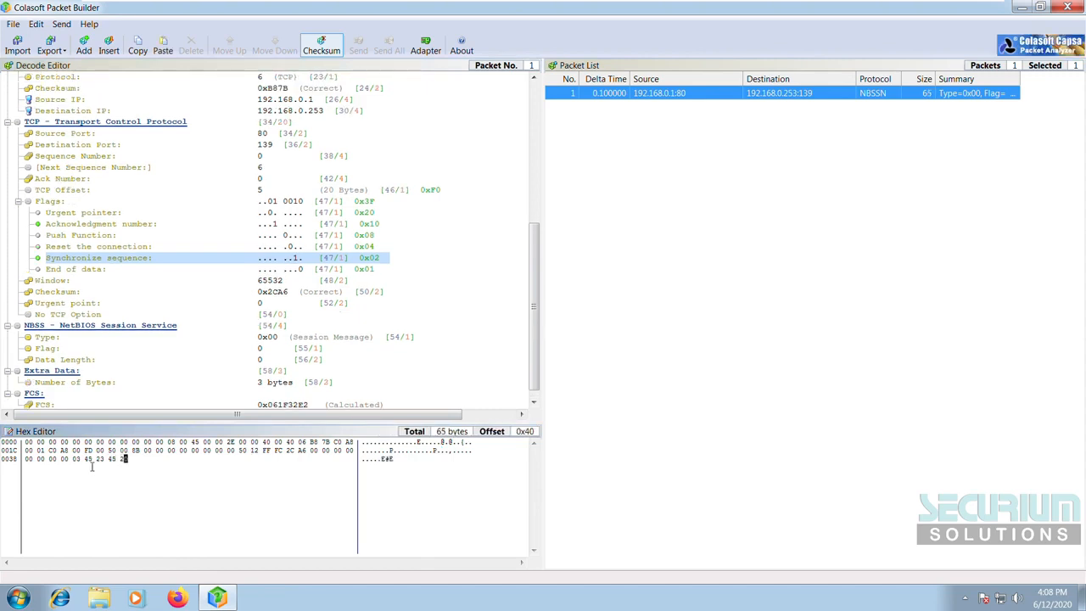
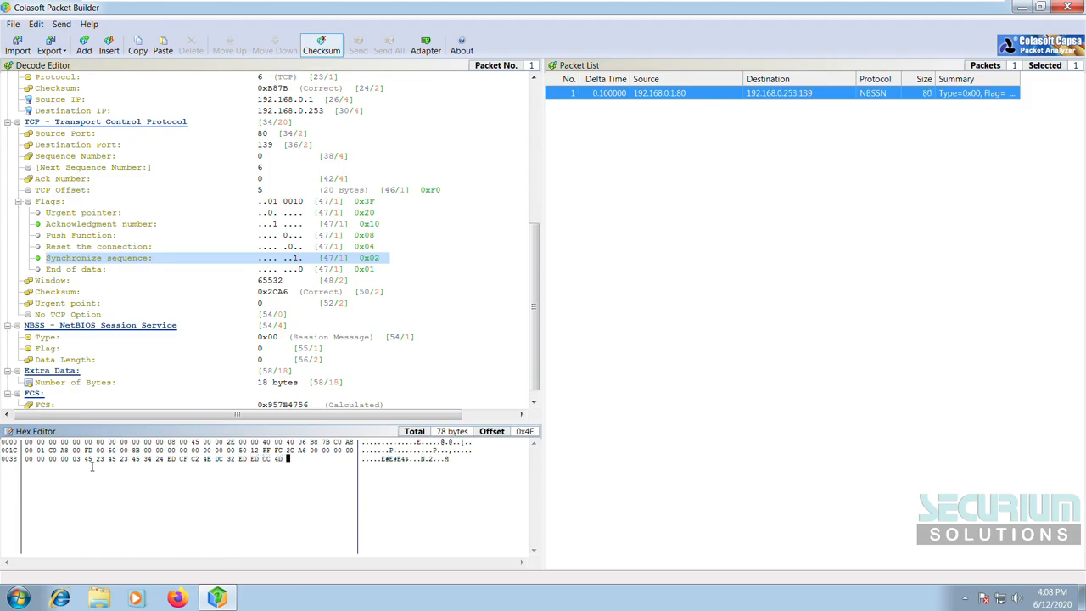
type("3EDC4EDDC6")
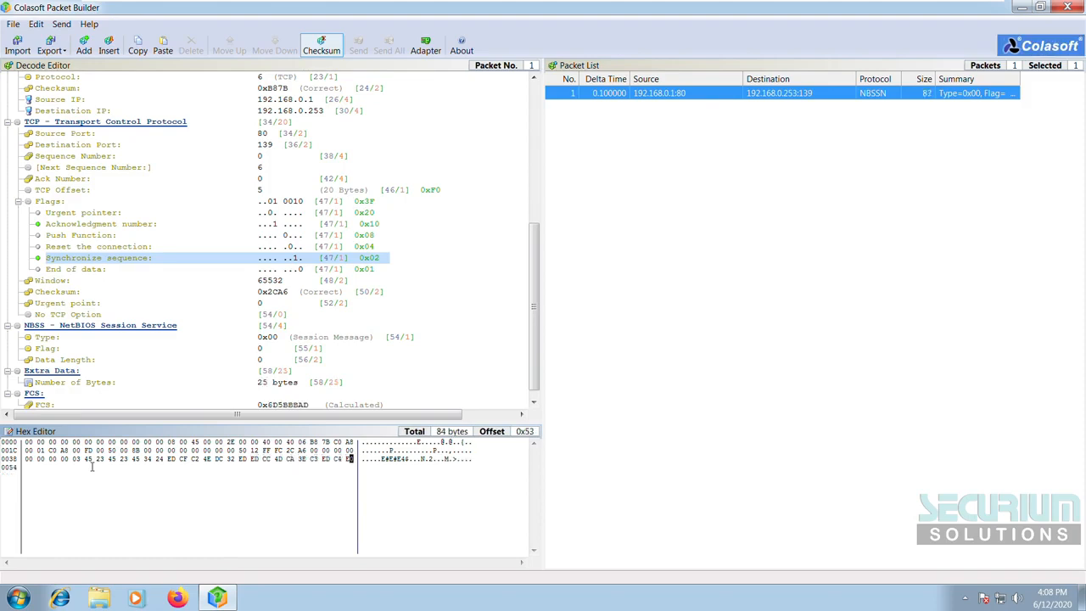
type("C4EFDC2222222EFDCD")
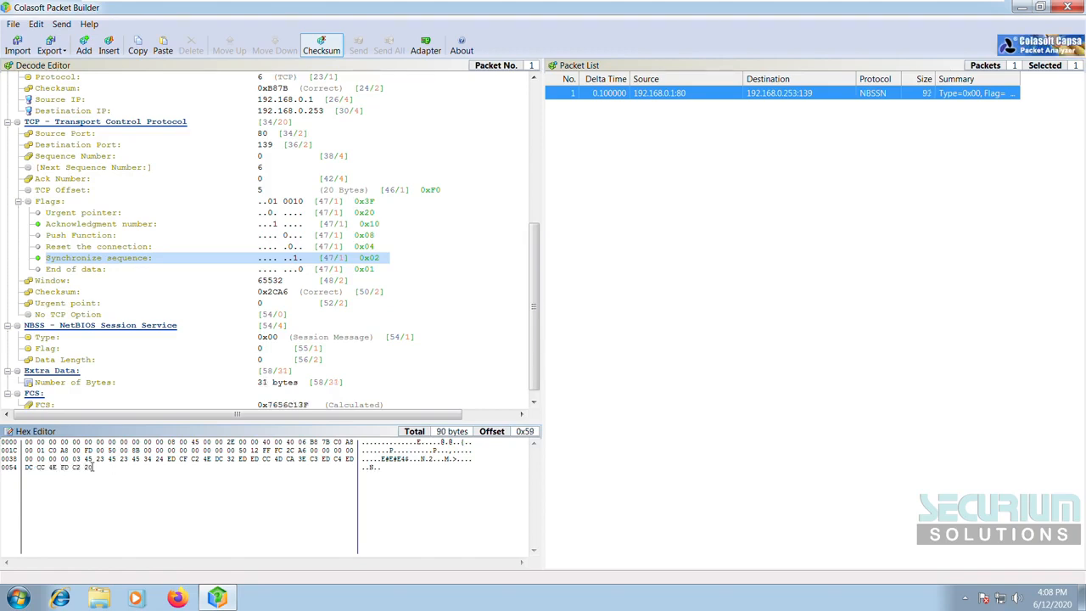
type("ADFF2EDCADF")
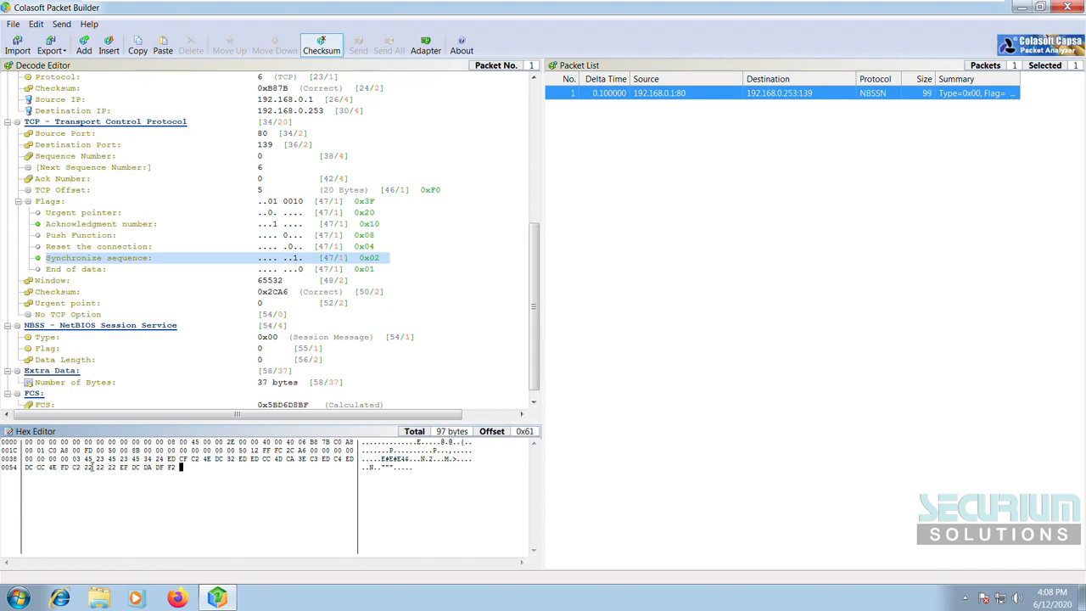
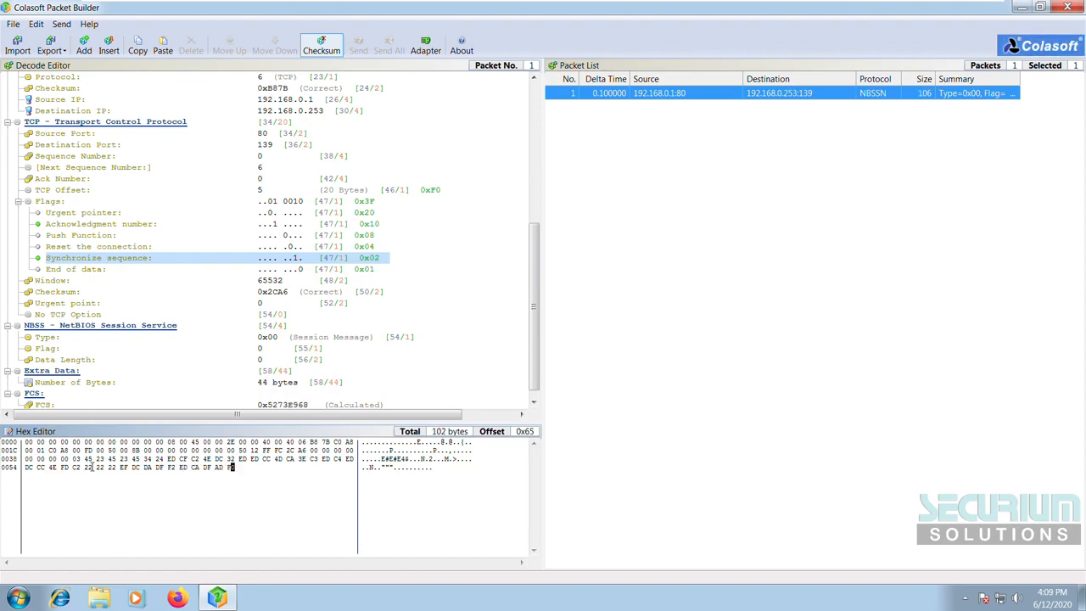
Step: Append hex bytes 'ADF0FEDCDCEDC0CADFAEDDACDCADF' to the packet's Extra Data
type("ADF0FEDC")
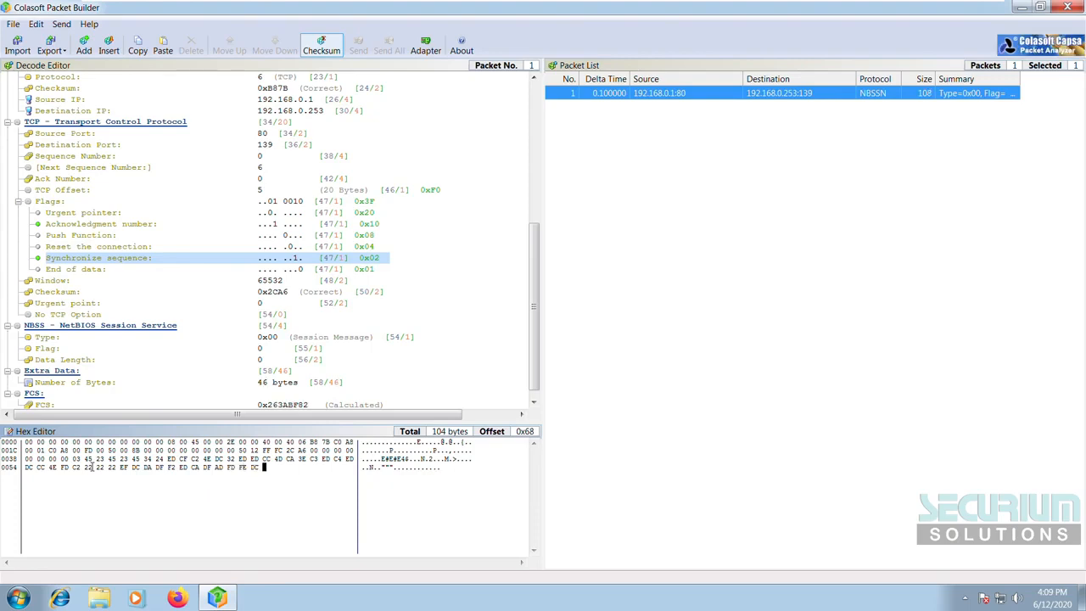
type("DCEDC0")
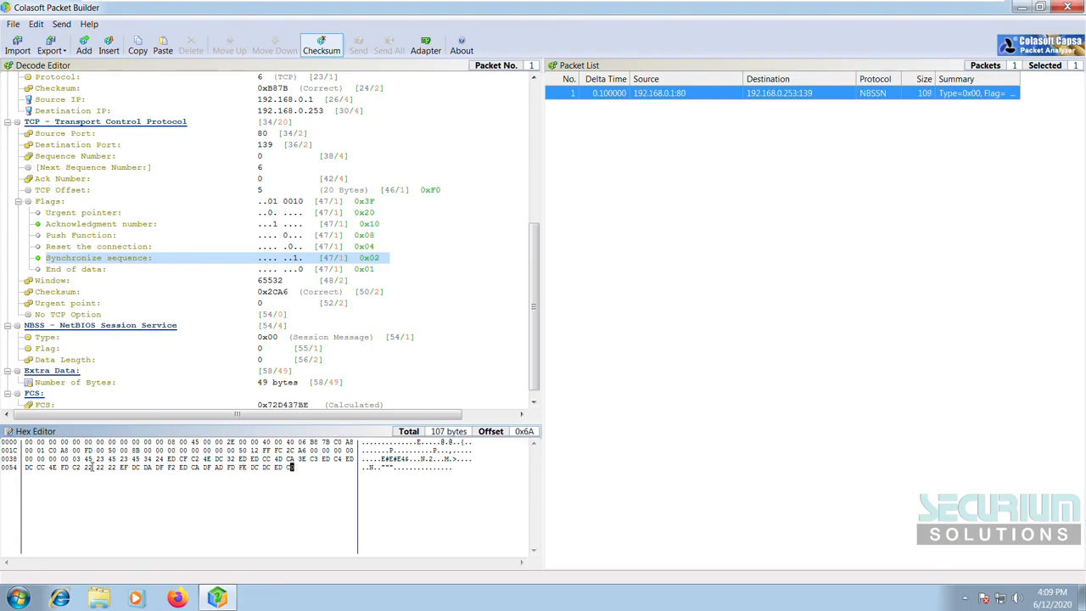
type("CADFAEDDAC")
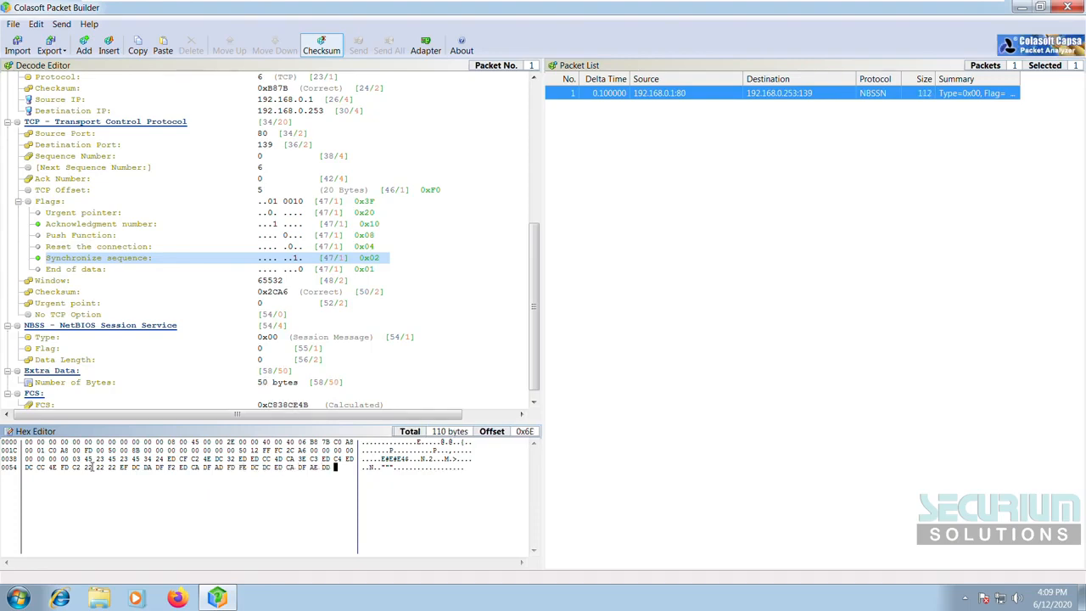
type("DCADF")
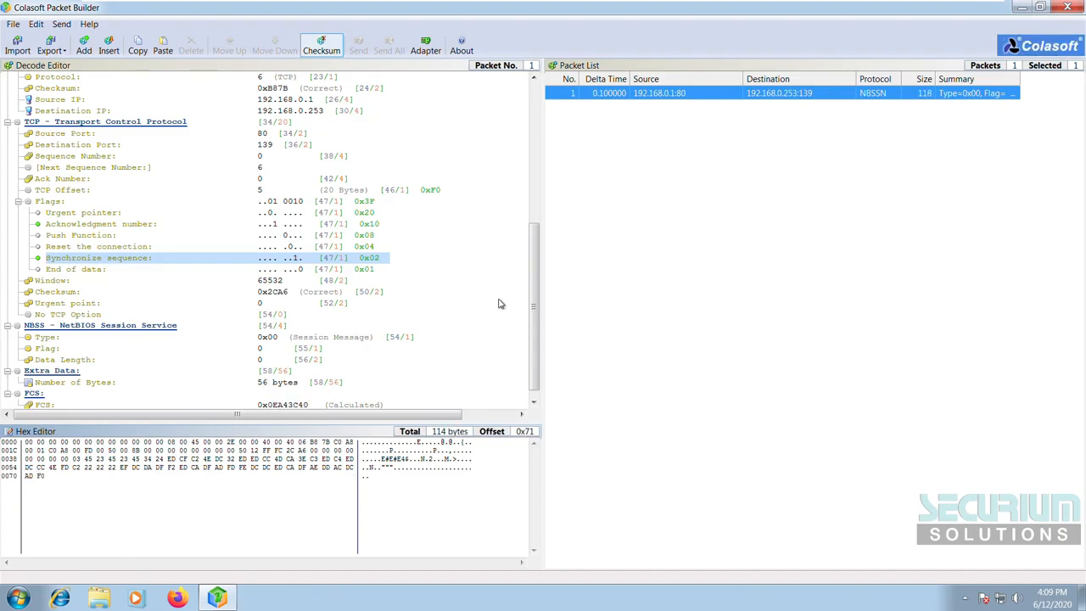
Step: Select the packet and collapse its Frame Check Sequence node in the Decode Editor
left_click_drag(535, 339, 537, 345)
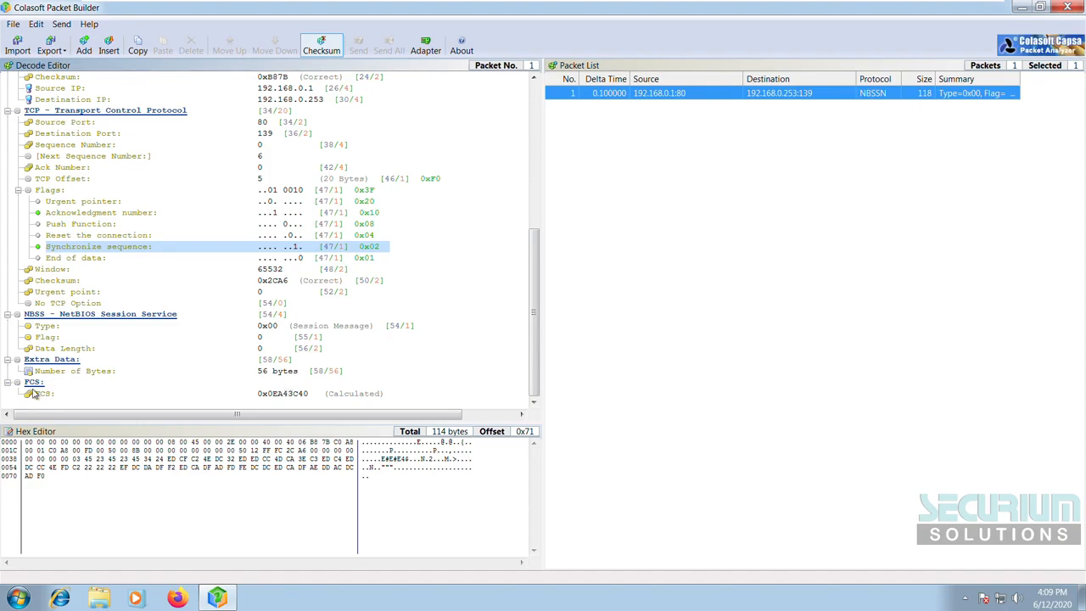
left_click(670, 269)
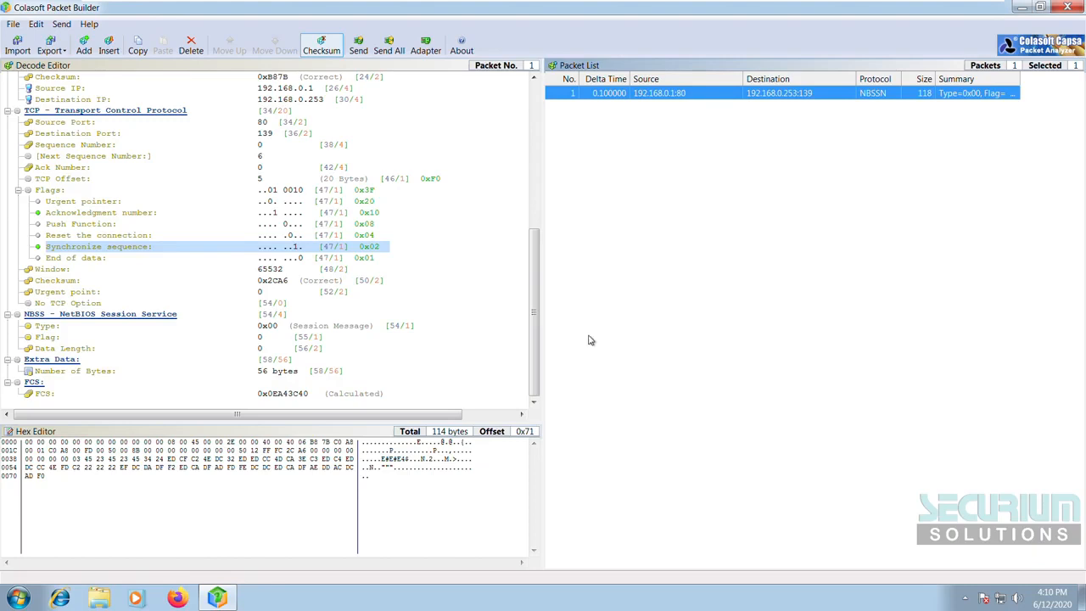
left_click(35, 385)
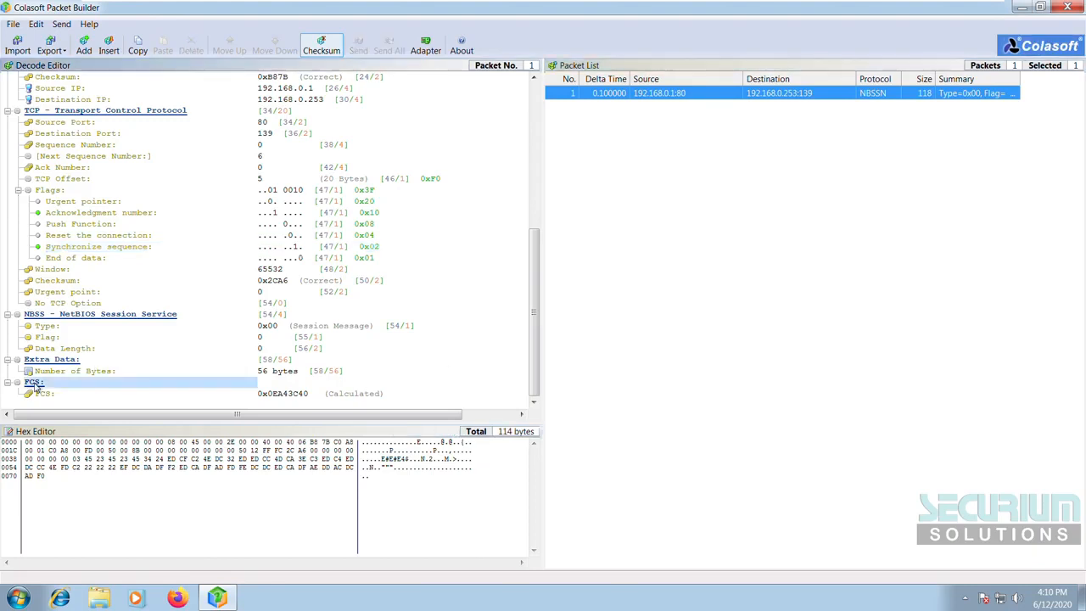
double_click(34, 386)
left_click(35, 383)
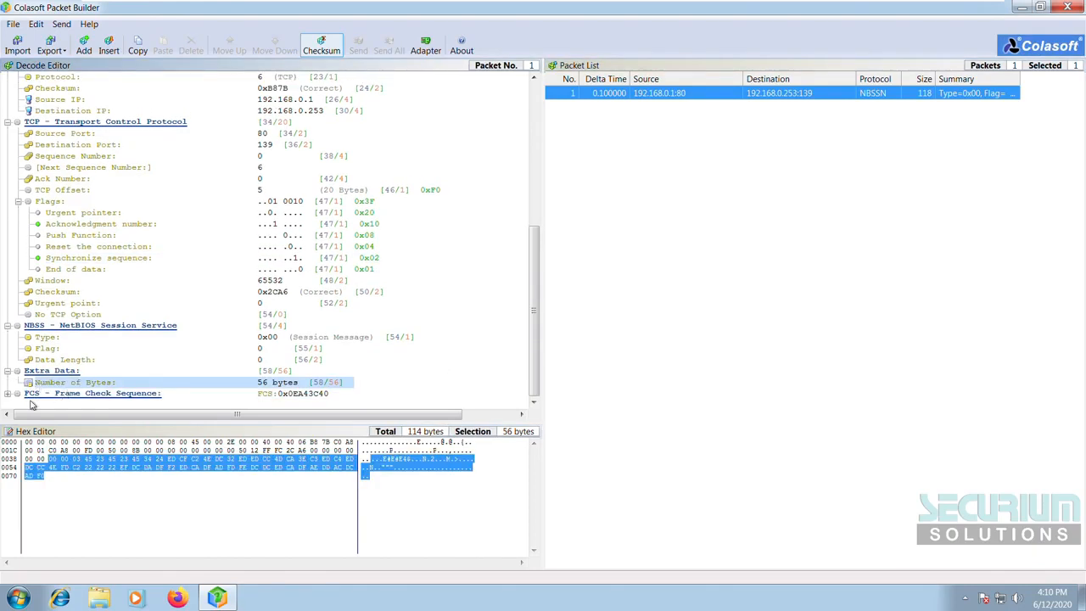
left_click(50, 394)
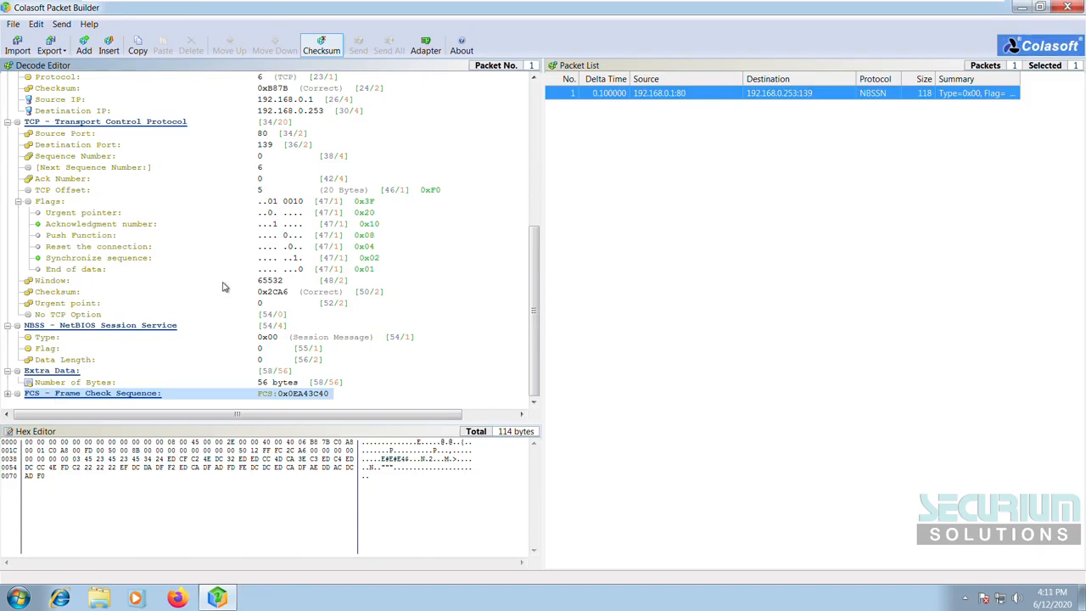
Step: Scroll back up to the IP header and open the source IP 192.168.0.1 for editing
scroll(286, 258, "up", 2)
scroll(287, 258, "down", 1)
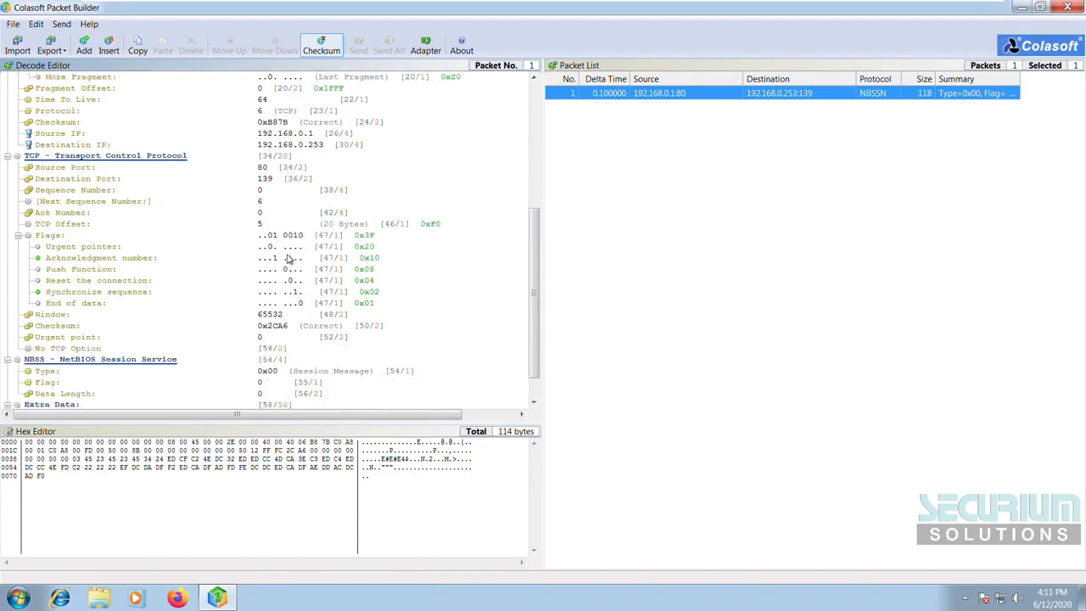
scroll(220, 288, "down", 1)
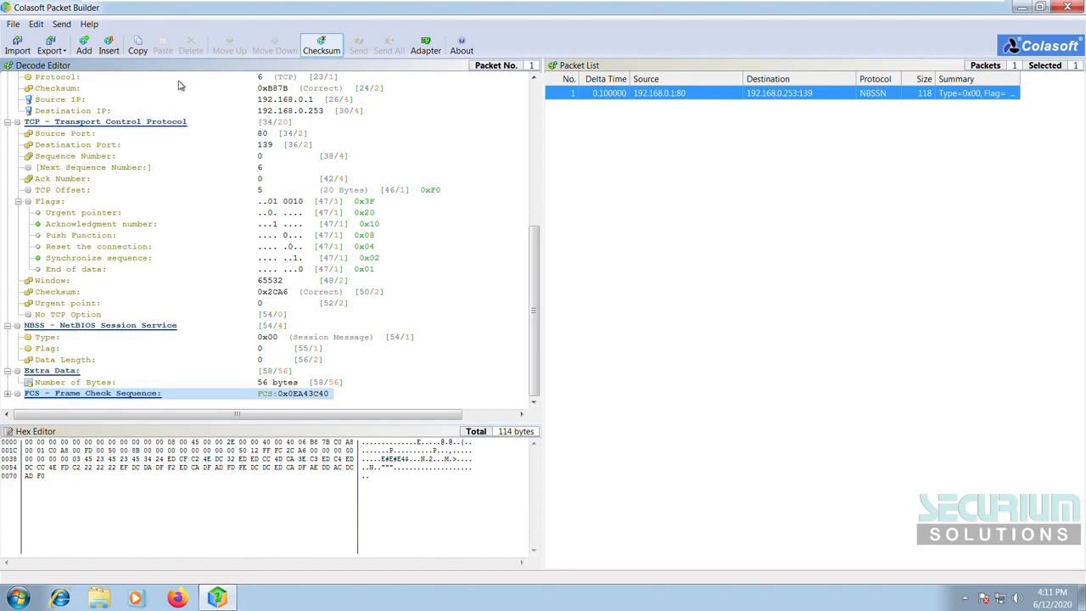
left_click(617, 225)
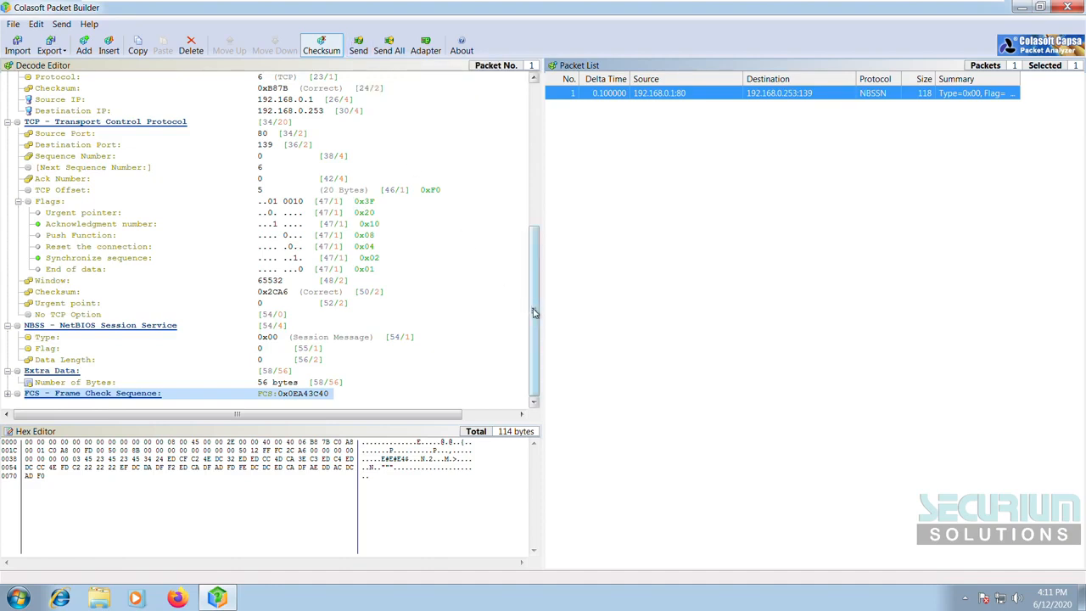
scroll(534, 312, "up", 3)
left_click(536, 223)
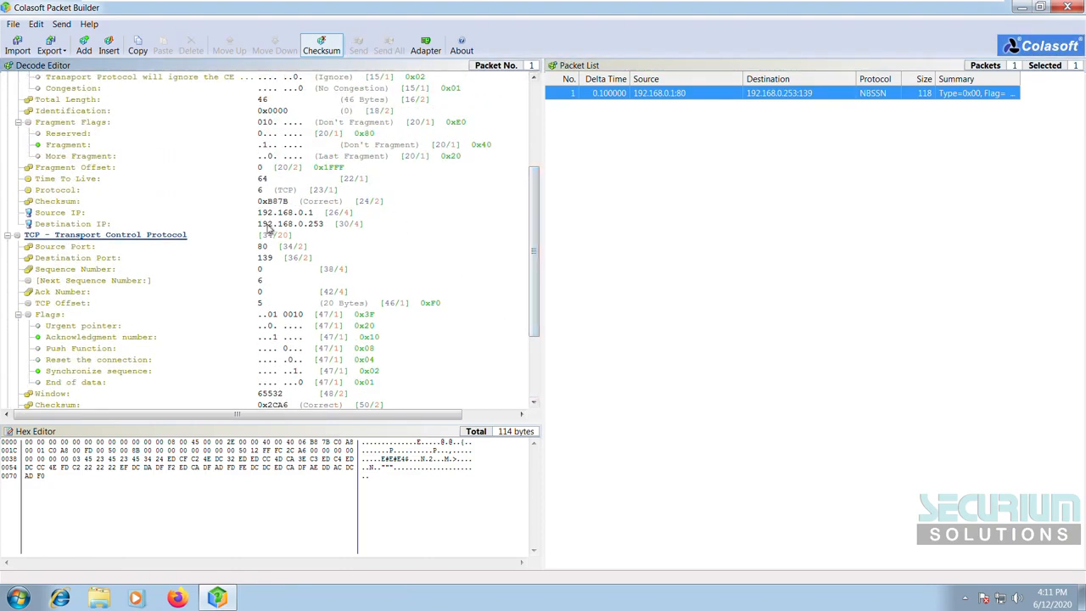
left_click(308, 225)
left_click(308, 205)
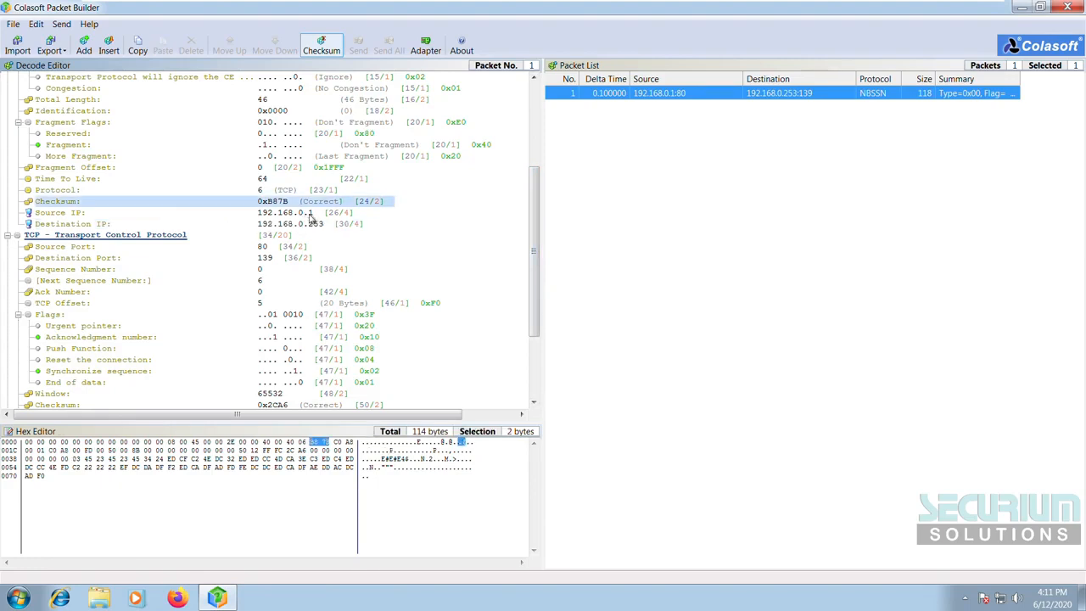
left_click(312, 213)
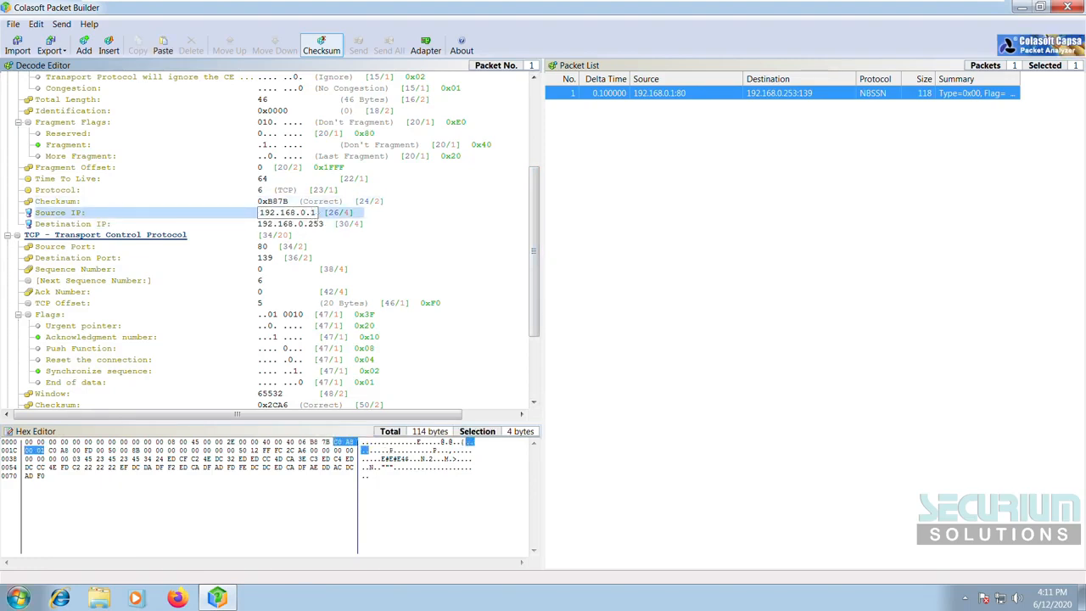
Step: Run ipconfig in a Command Prompt to find this machine's IPv4 address, 192.168.0.101
key("super+r")
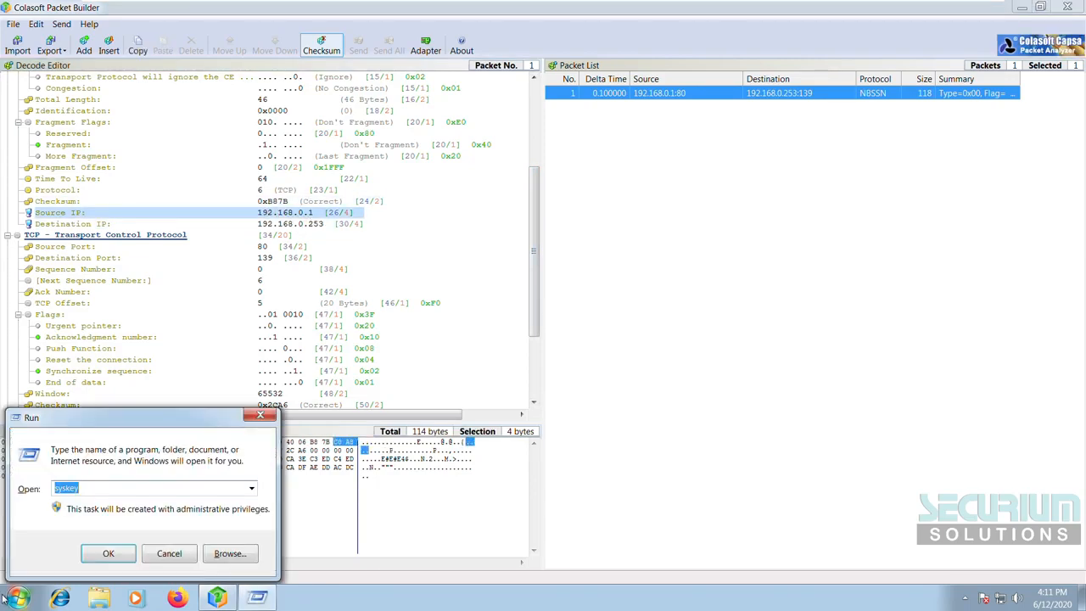
type("cmd")
key("Return")
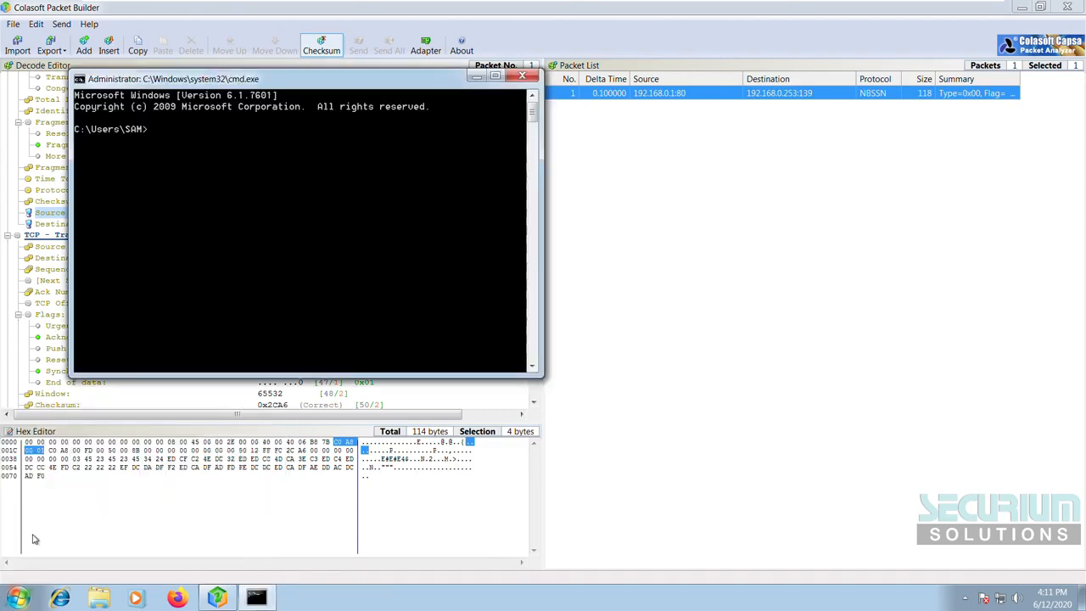
type("ipc")
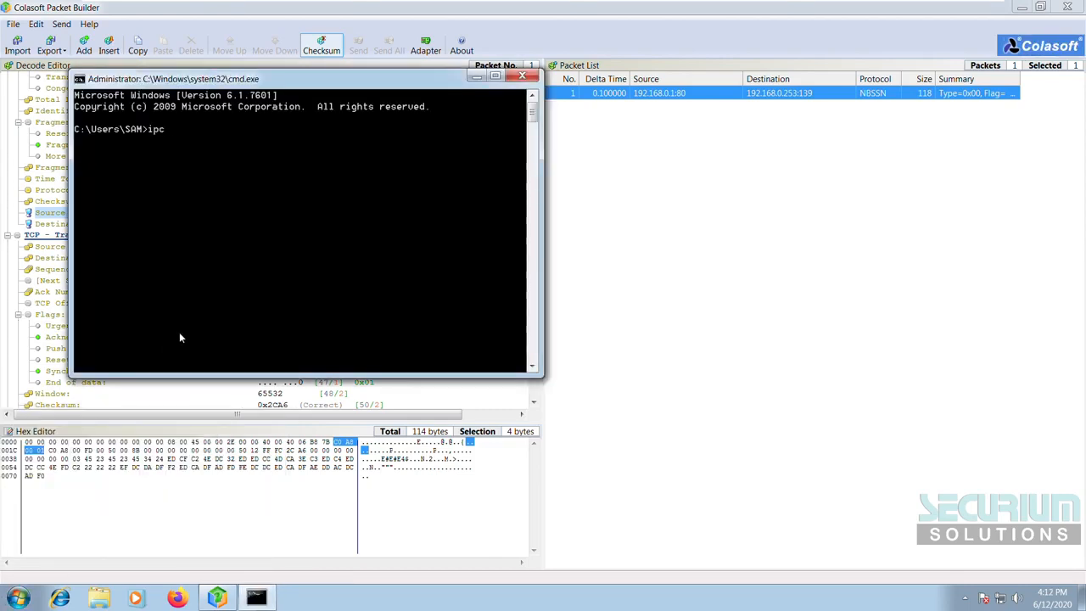
type("onfig")
key("Return")
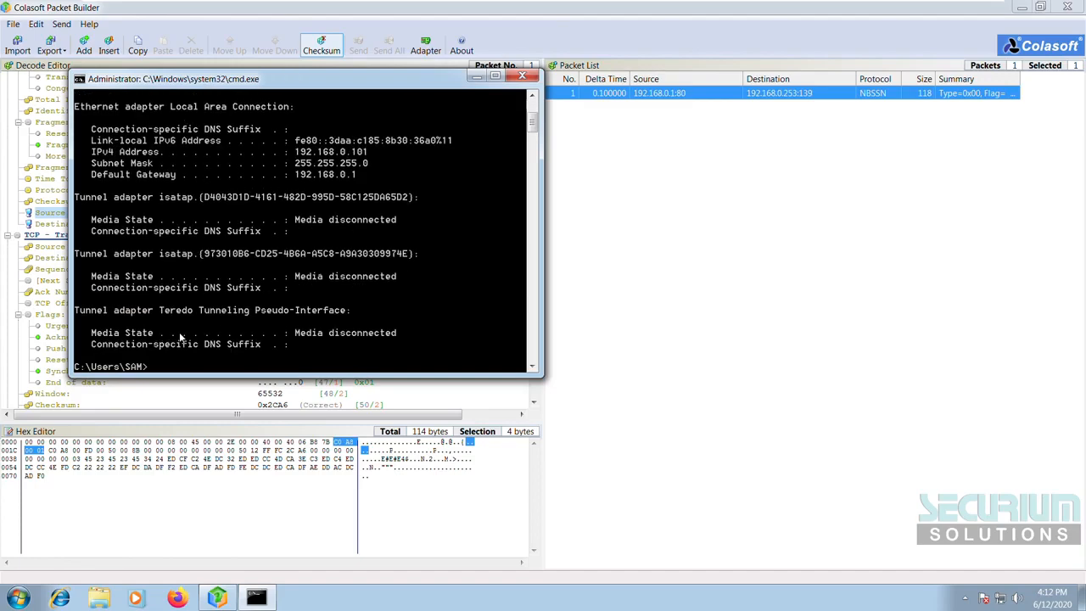
left_click(481, 82)
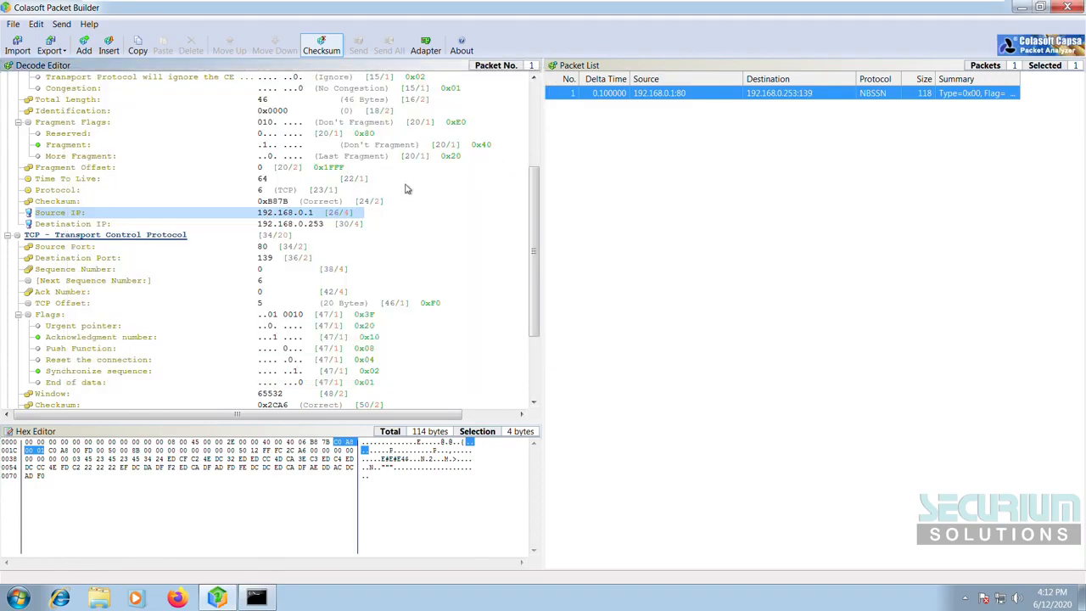
Step: Change the packet's source IP from 192.168.0.1 to 192.168.0.101
left_click(321, 224)
left_click(322, 216)
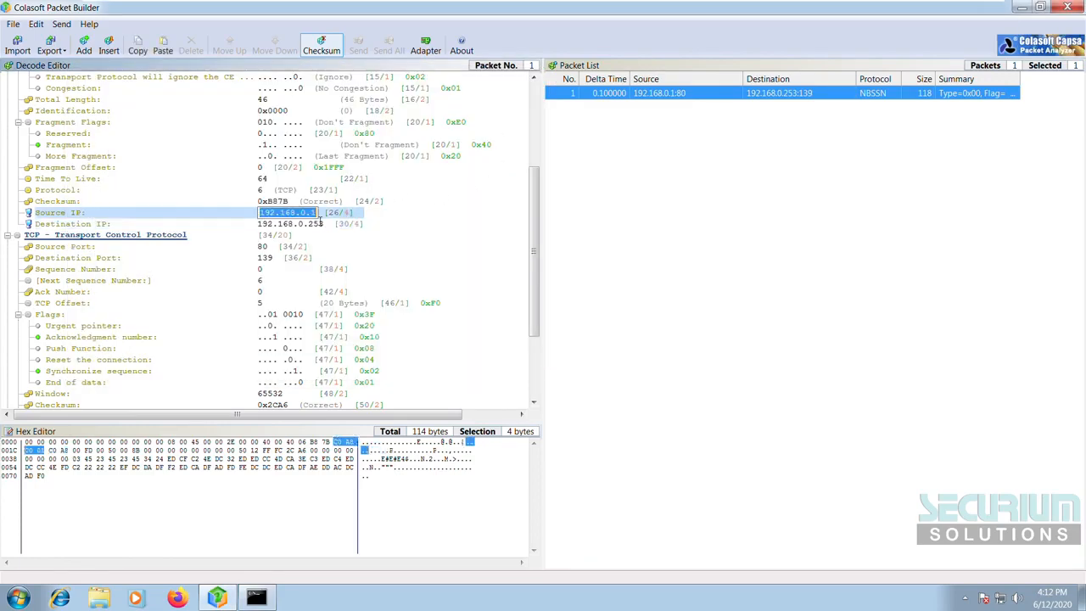
type("01")
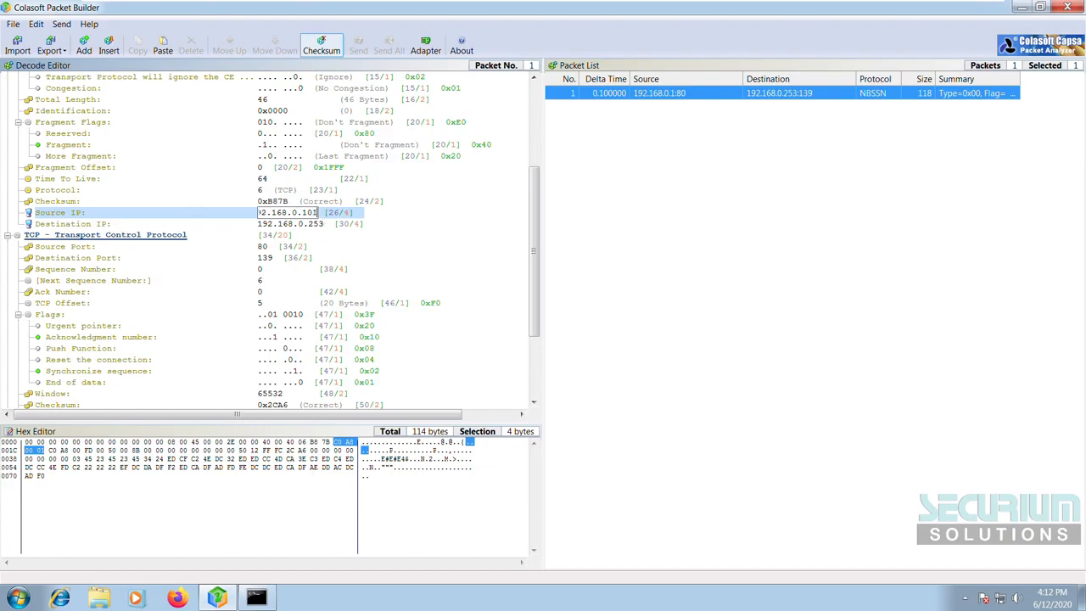
key("Return")
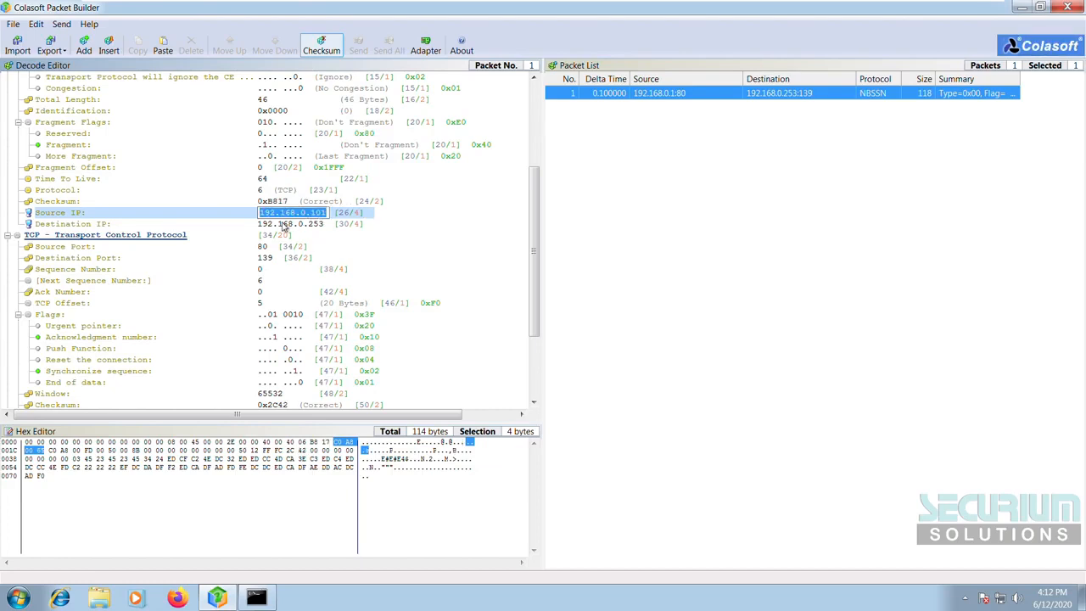
left_click(288, 224)
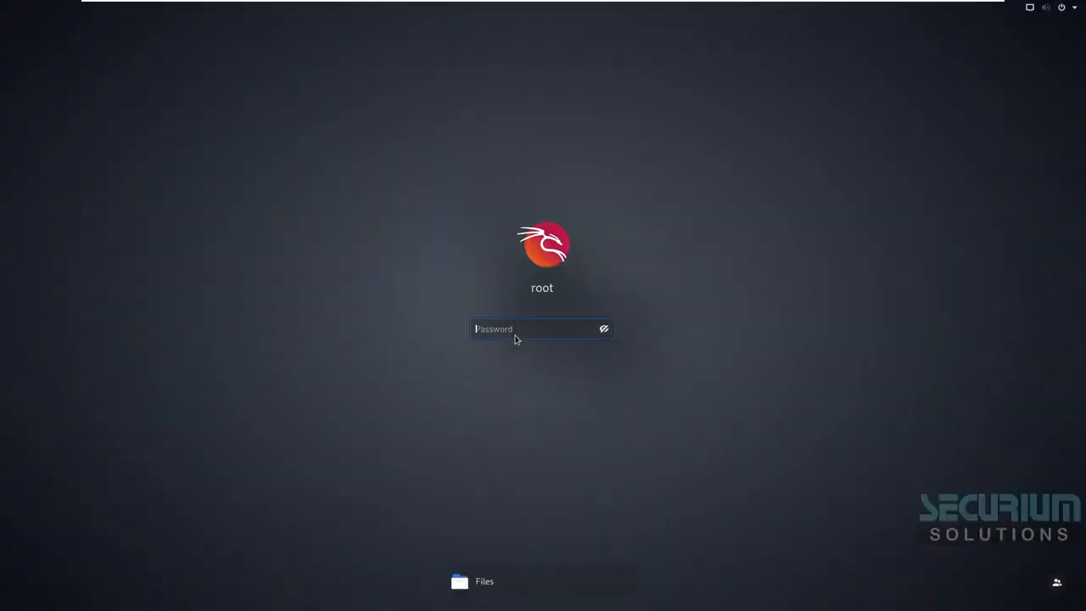
Step: Unlock the Kali session with the login password and start a Wireshark capture on eth0
type("•••••••")
key("BackSpace")
key("Return")
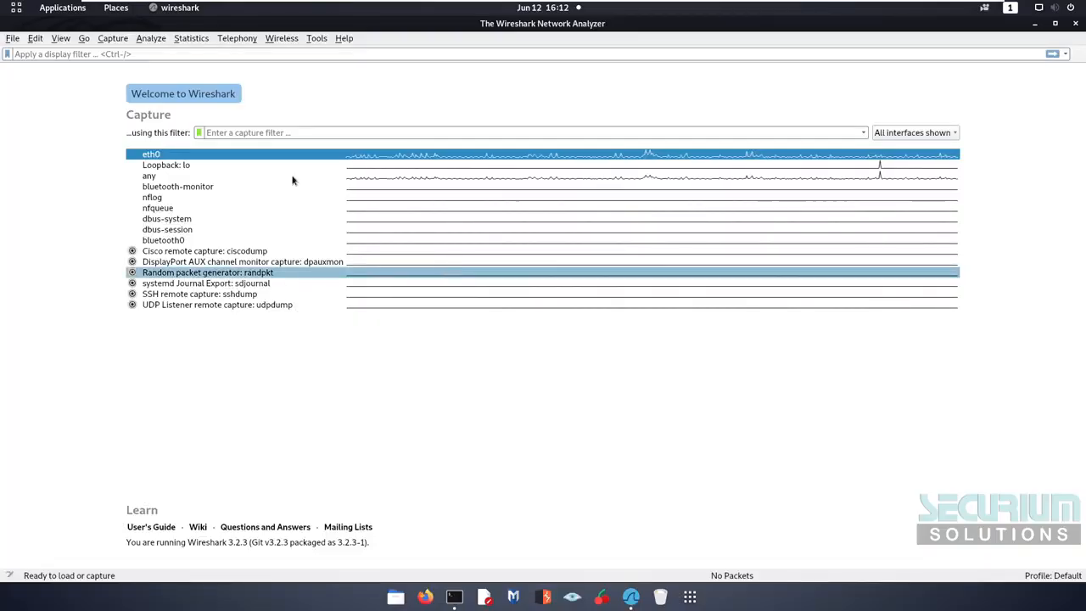
double_click(266, 159)
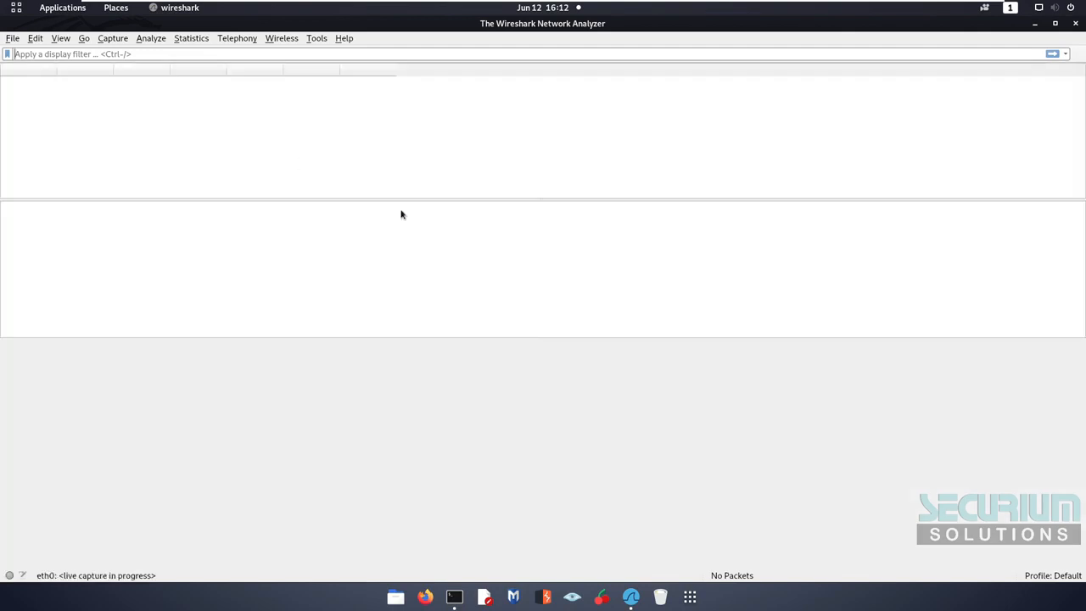
Step: Run ifconfig in a new terminal tab to find the Kali host's IP, 192.168.0.103
left_click(463, 600)
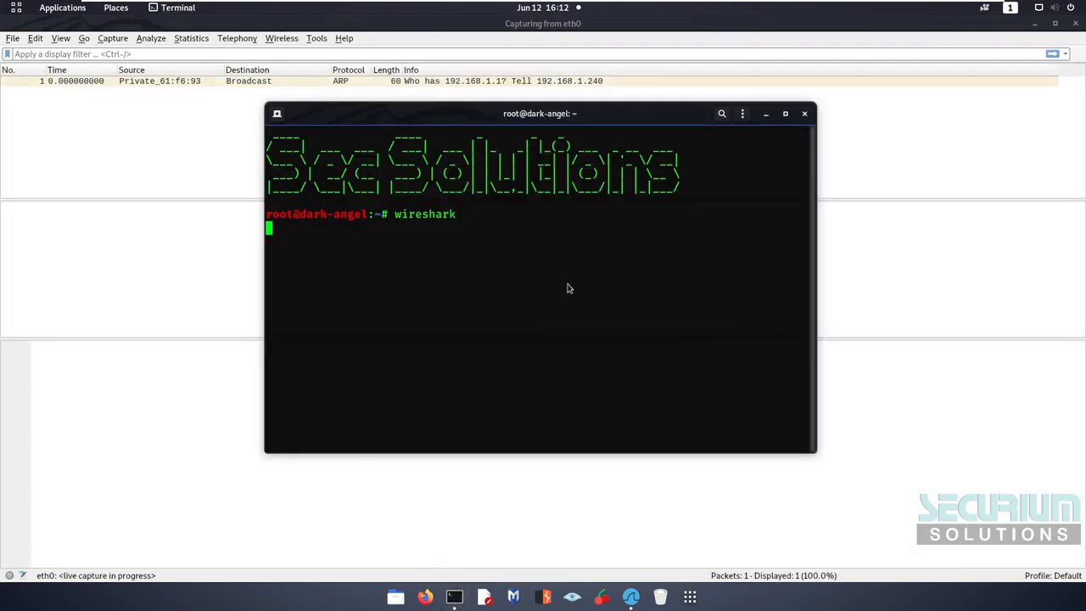
key("ctrl+shift+t")
type("i")
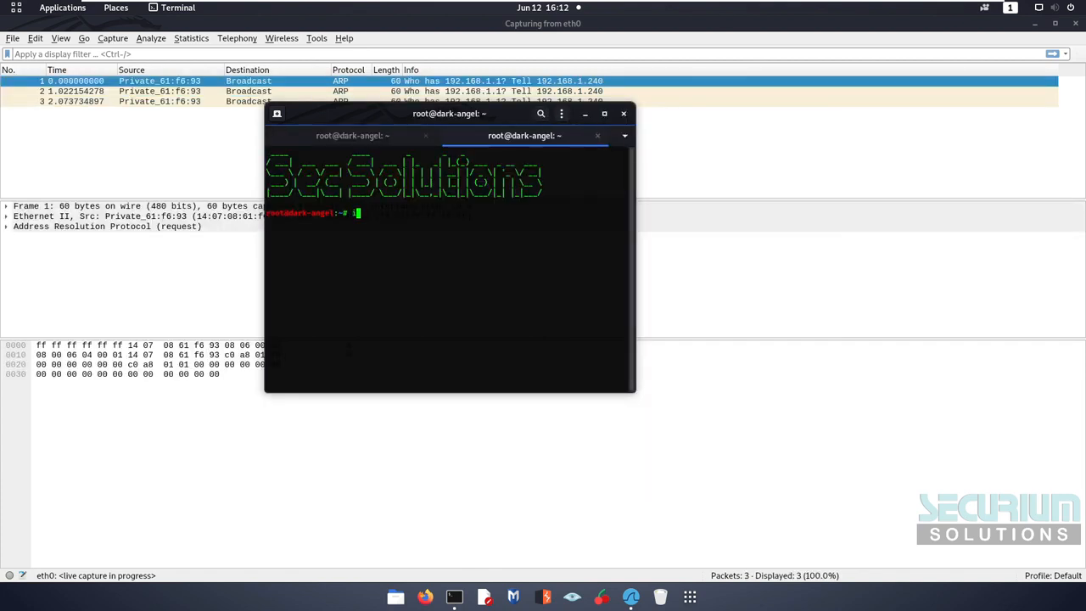
type("fconfig")
key("Return")
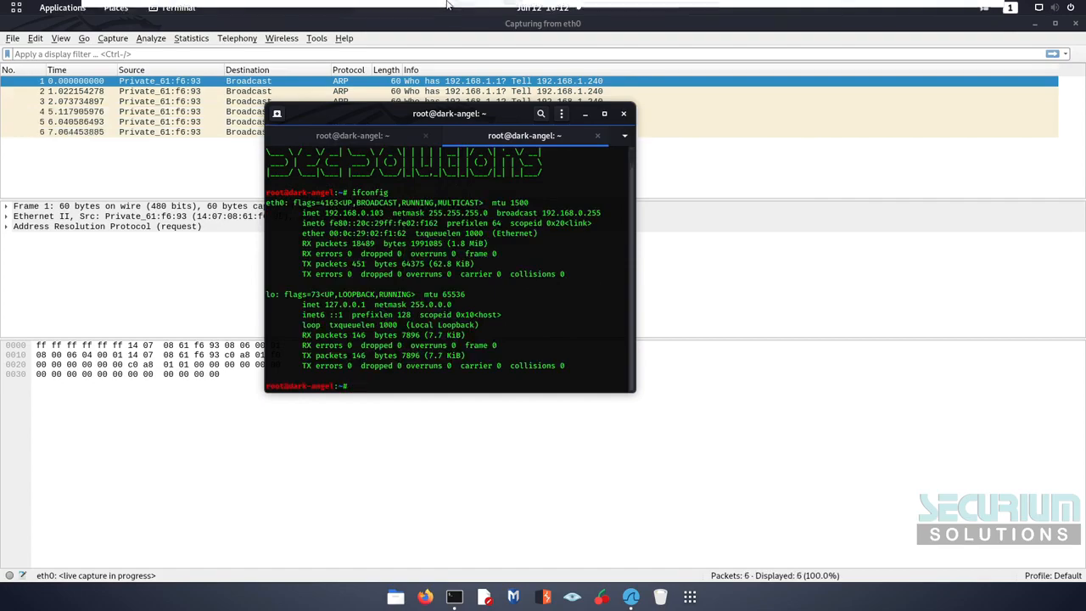
Step: Replace the destination IP's last octet 253 with 103, making it 192.168.0.103
left_click(663, 11)
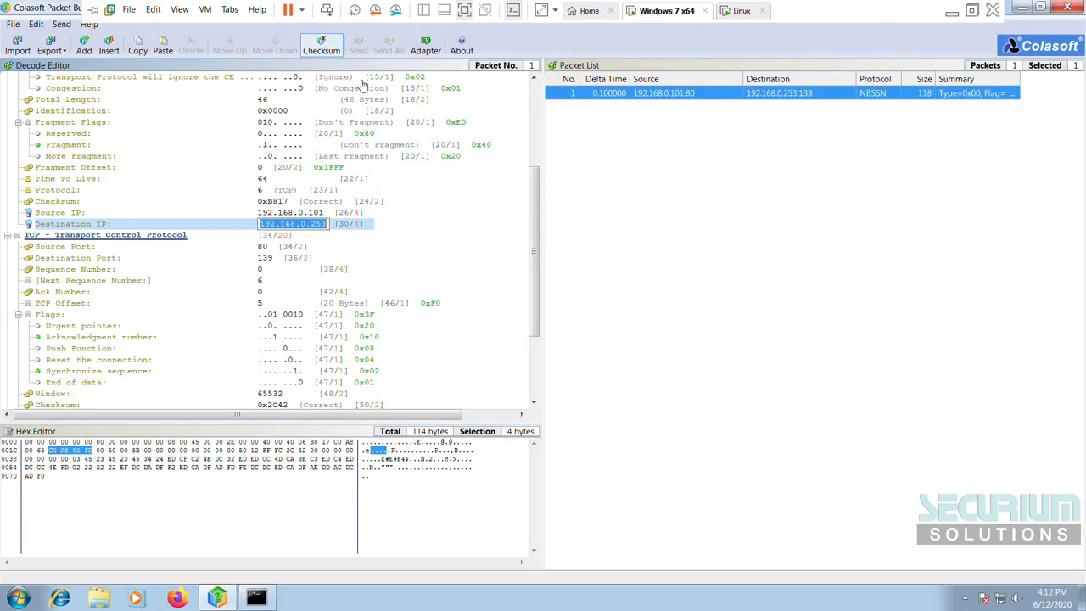
left_click(312, 225)
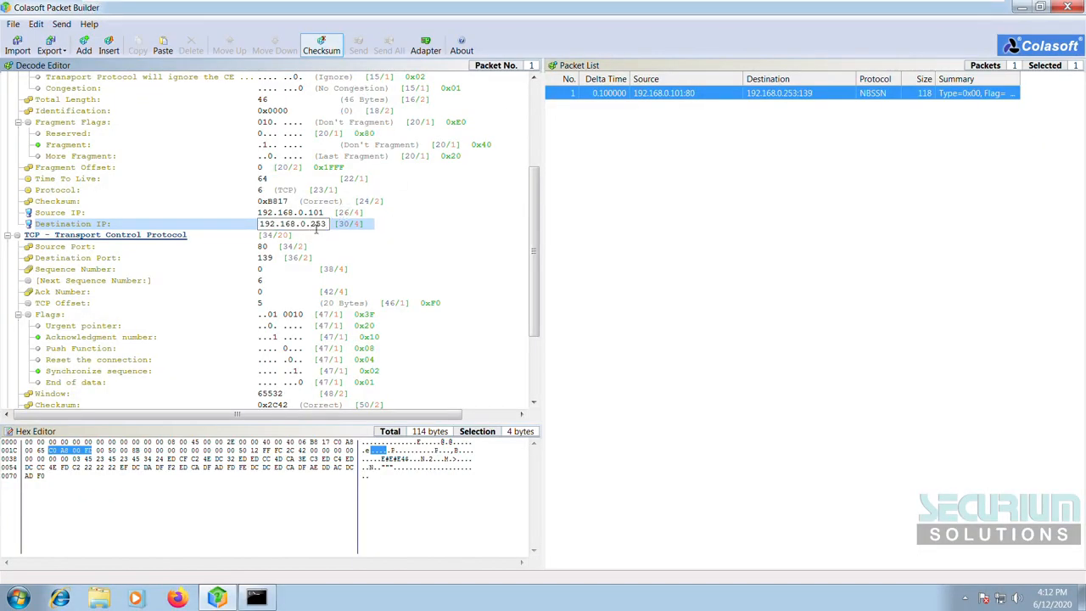
left_click_drag(328, 225, 309, 225)
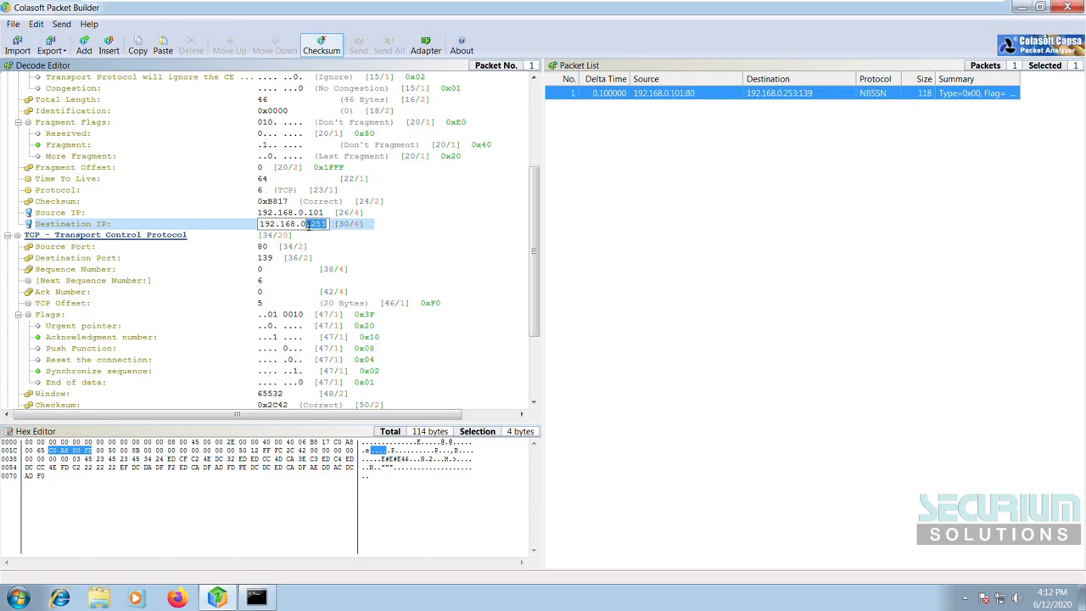
type("103")
key("Return")
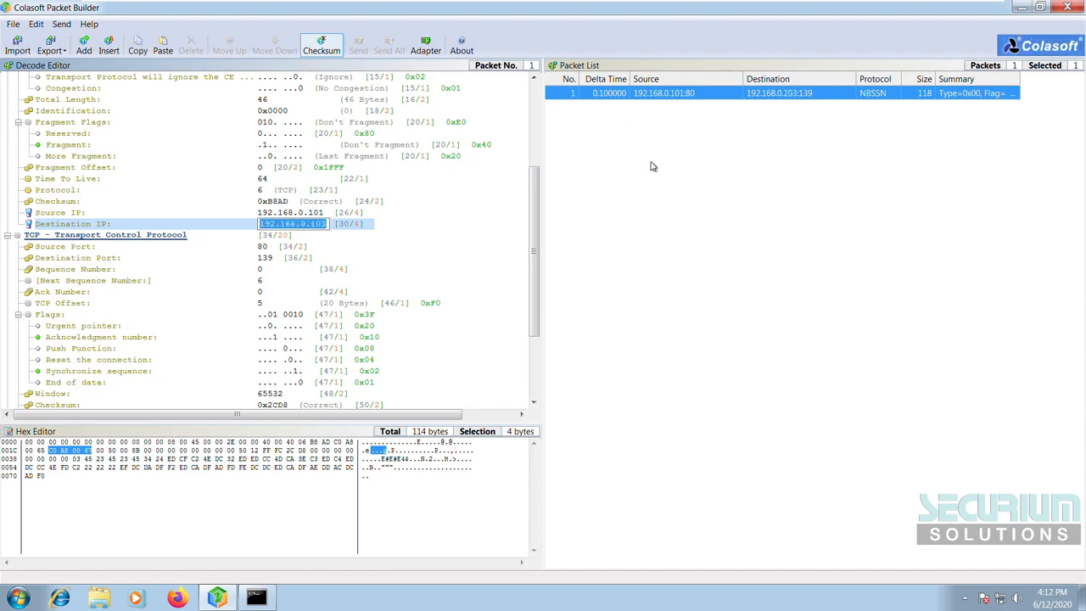
left_click(652, 166)
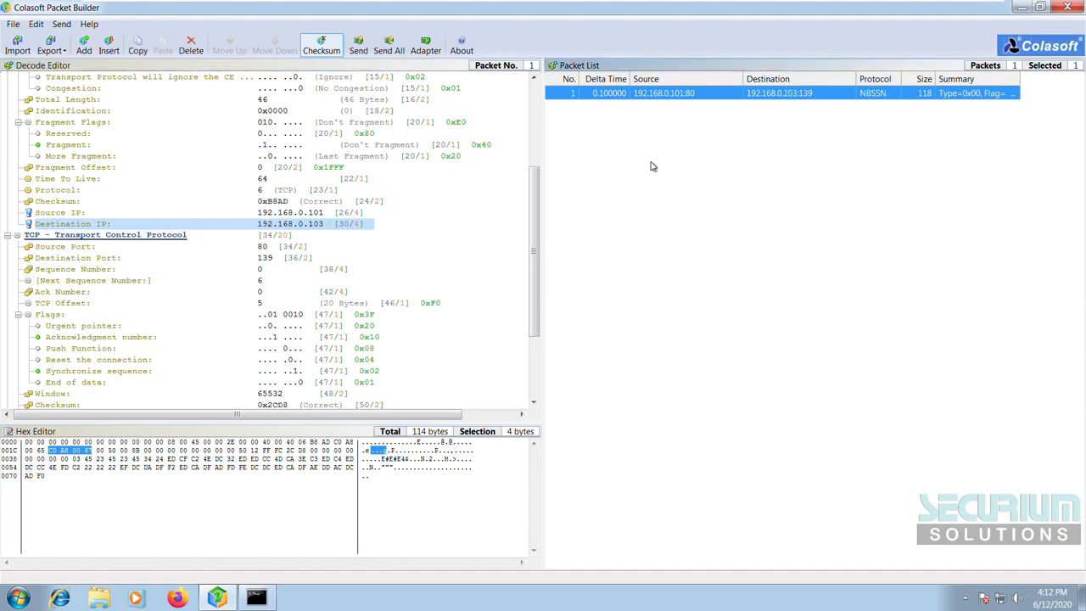
left_click(388, 49)
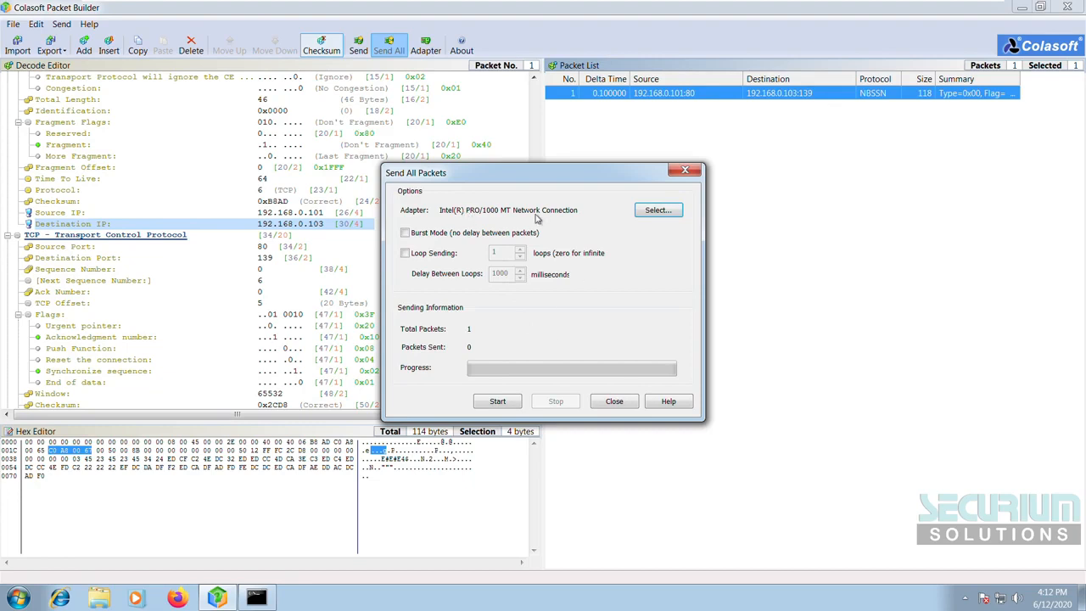
Step: Enable Loop Sending with 10 loops and a 500 ms delay between loops, and start sending
left_click(413, 254)
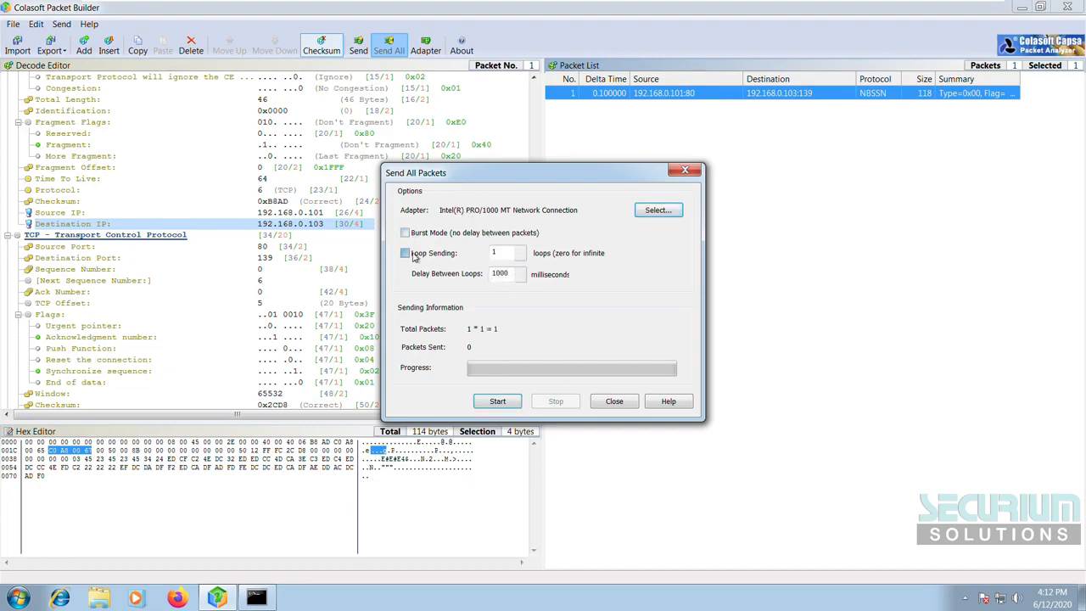
left_click(521, 252)
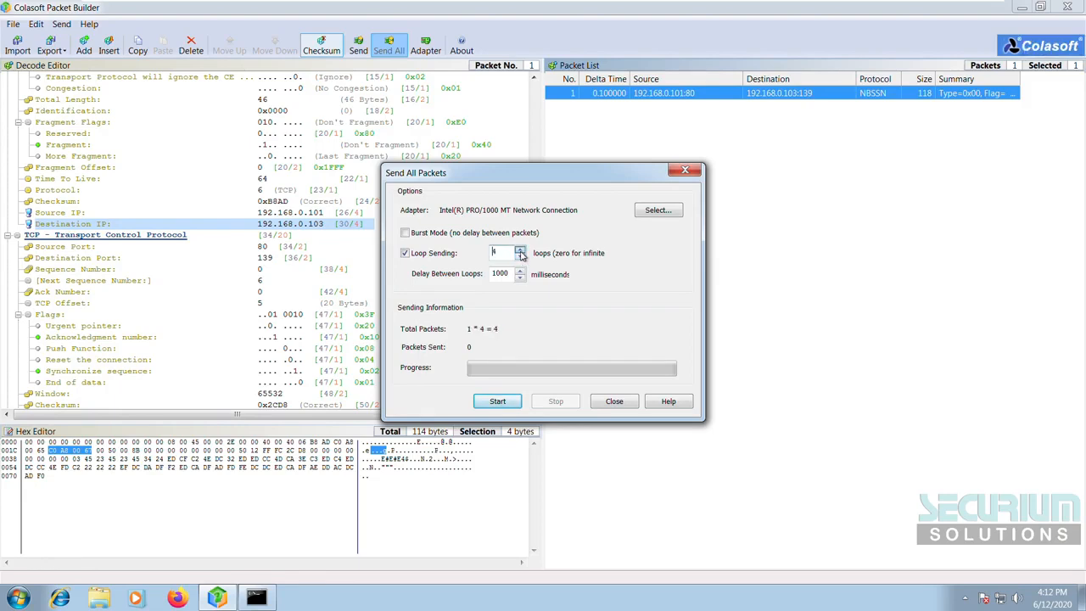
left_click(520, 251)
left_click(521, 251)
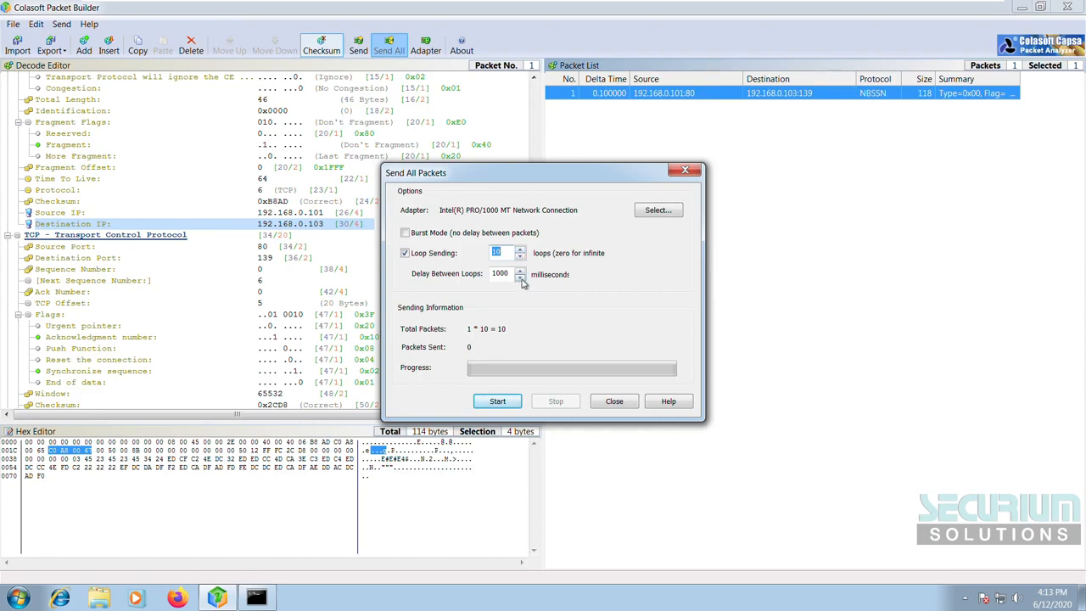
left_click(520, 278)
left_click(520, 278)
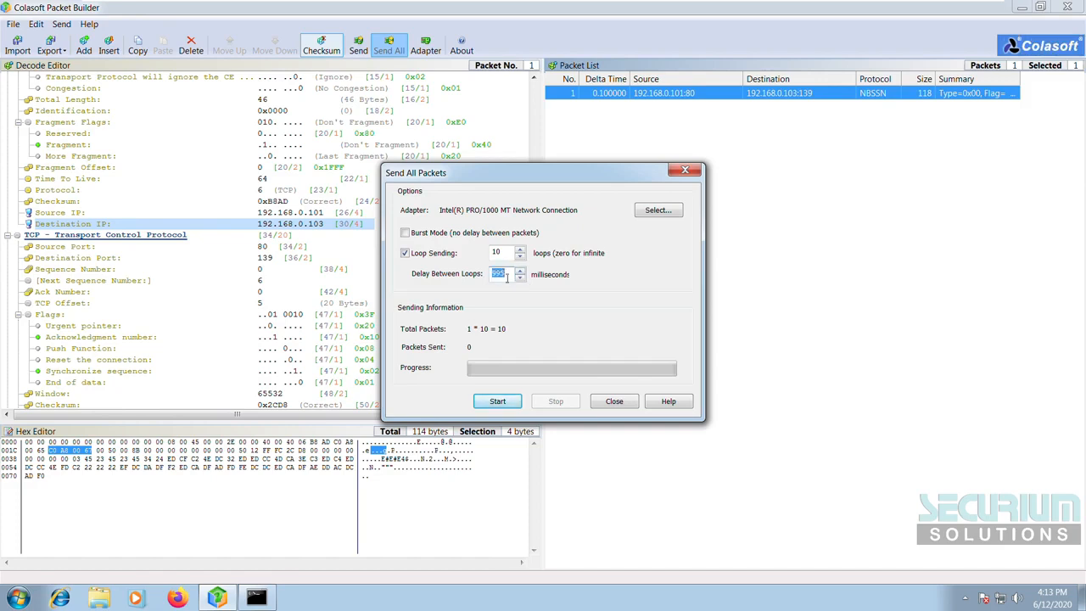
type("5000")
left_click(510, 401)
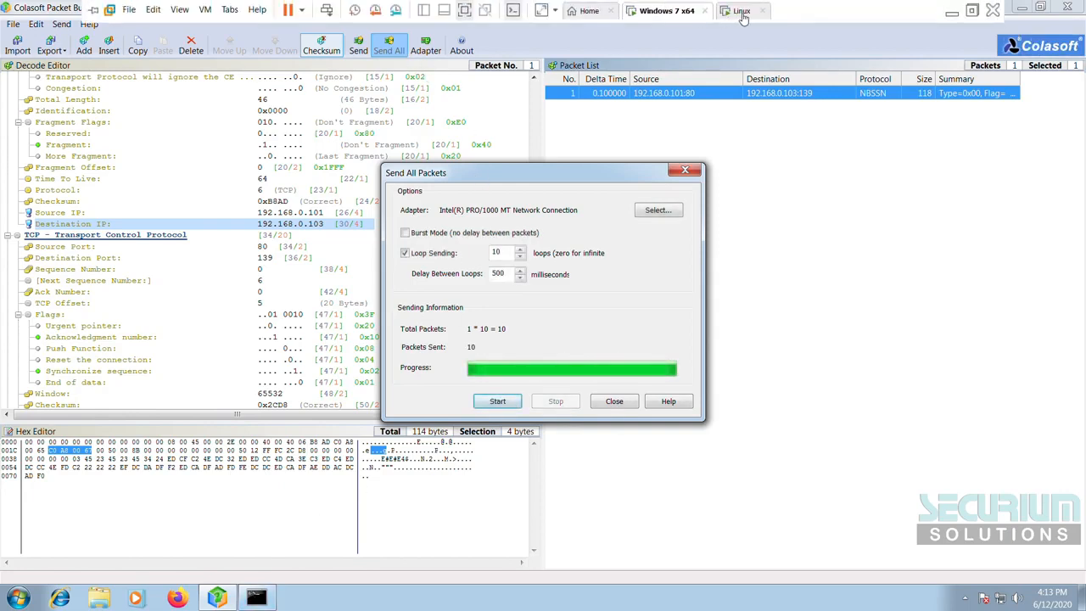
Step: Check Wireshark's capture for the 114-byte TCP packets from 192.168.0.101 to 192.168.0.103
left_click(742, 11)
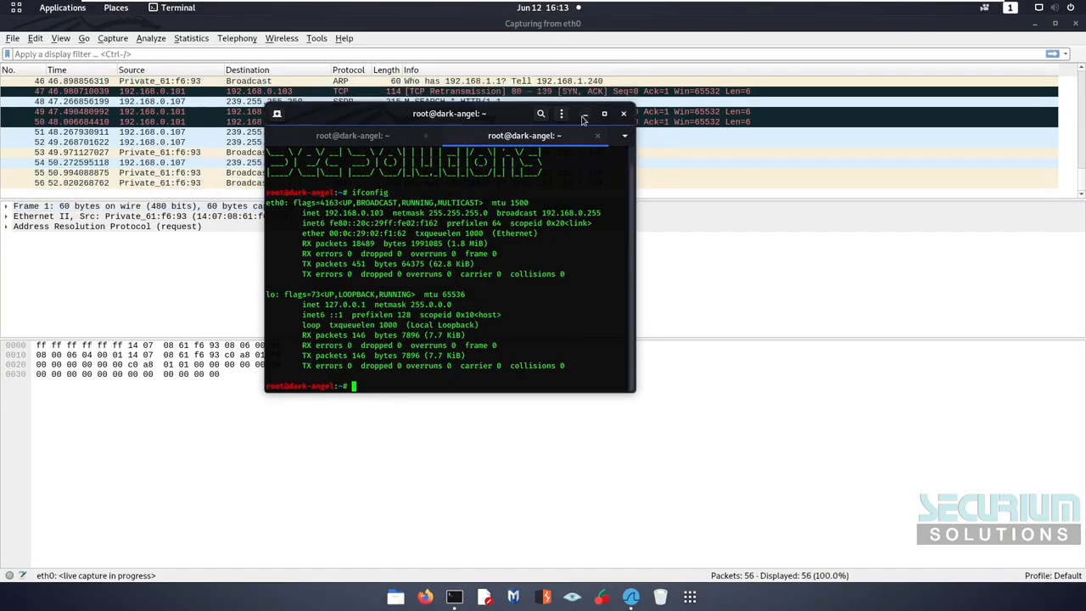
left_click(584, 119)
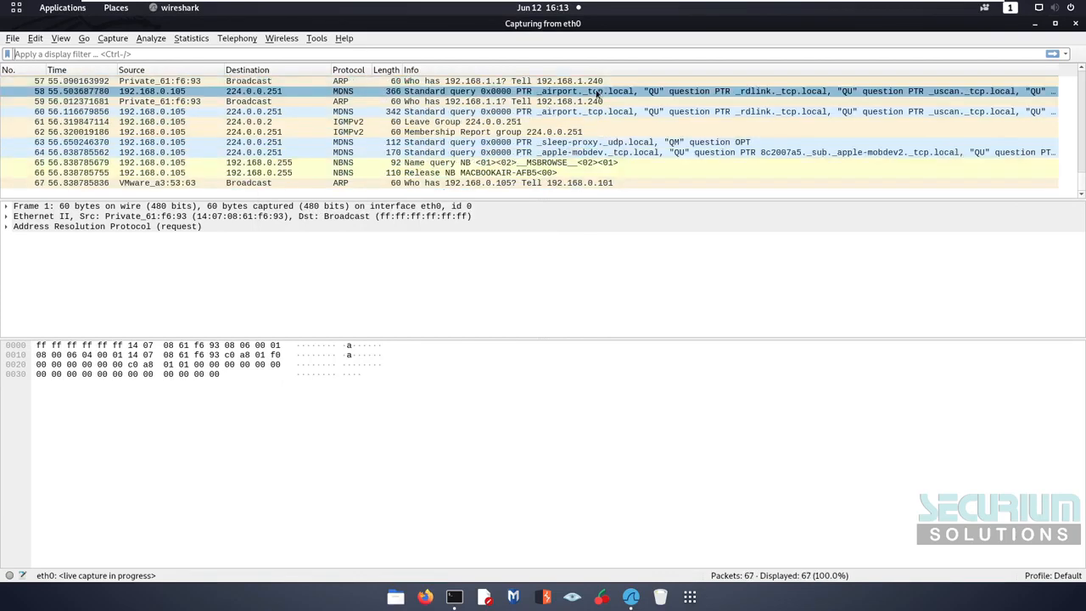
scroll(599, 95, "up", 7)
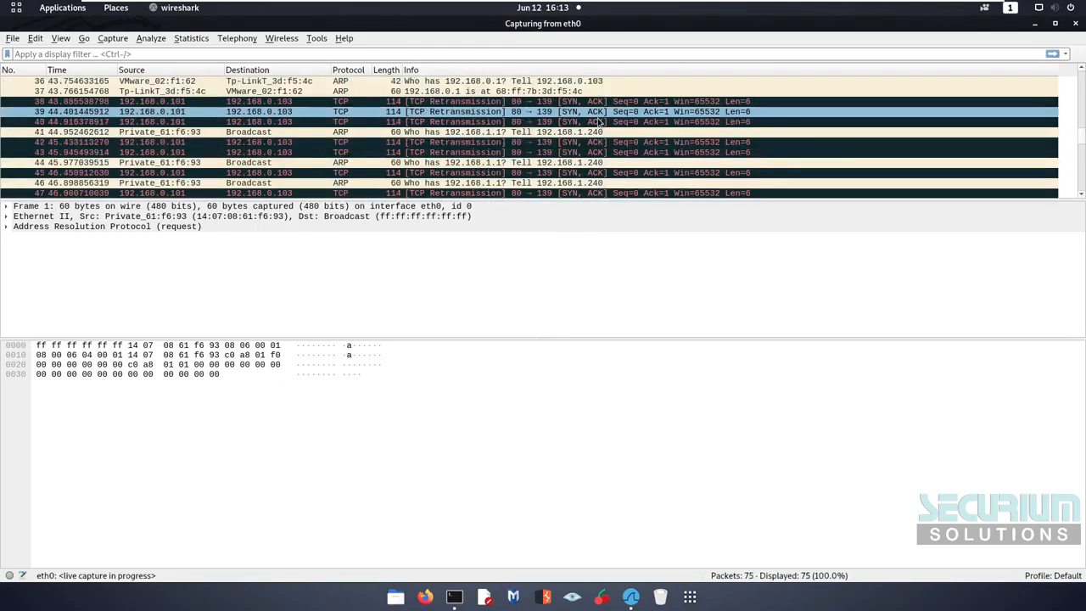
scroll(598, 121, "up", 1)
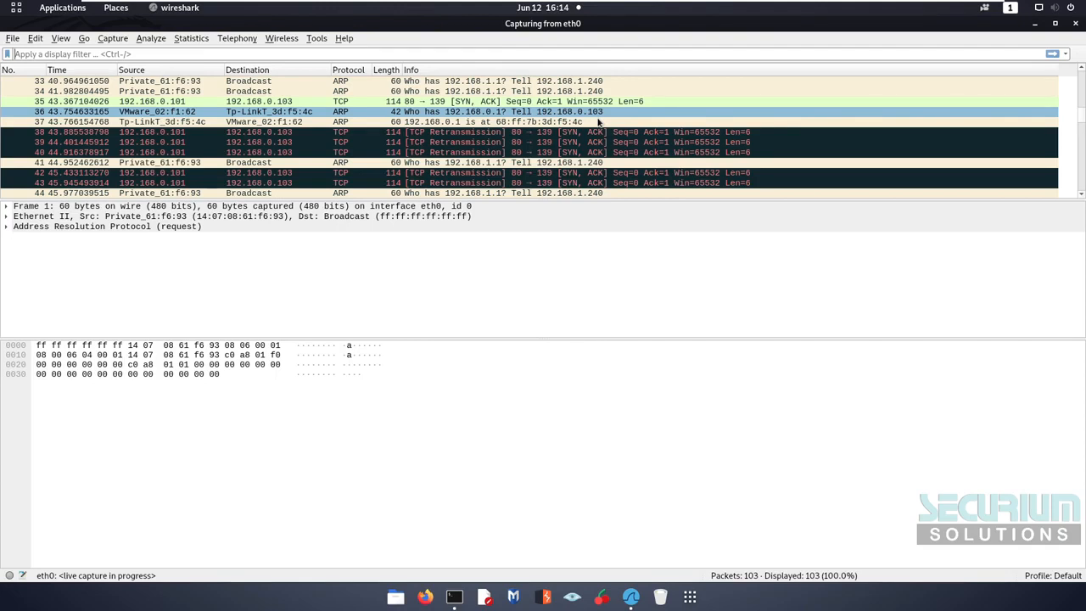
Step: Close Colasoft's Send All Packets dialog back on the Windows 7 machine
mouse_move(807, 5)
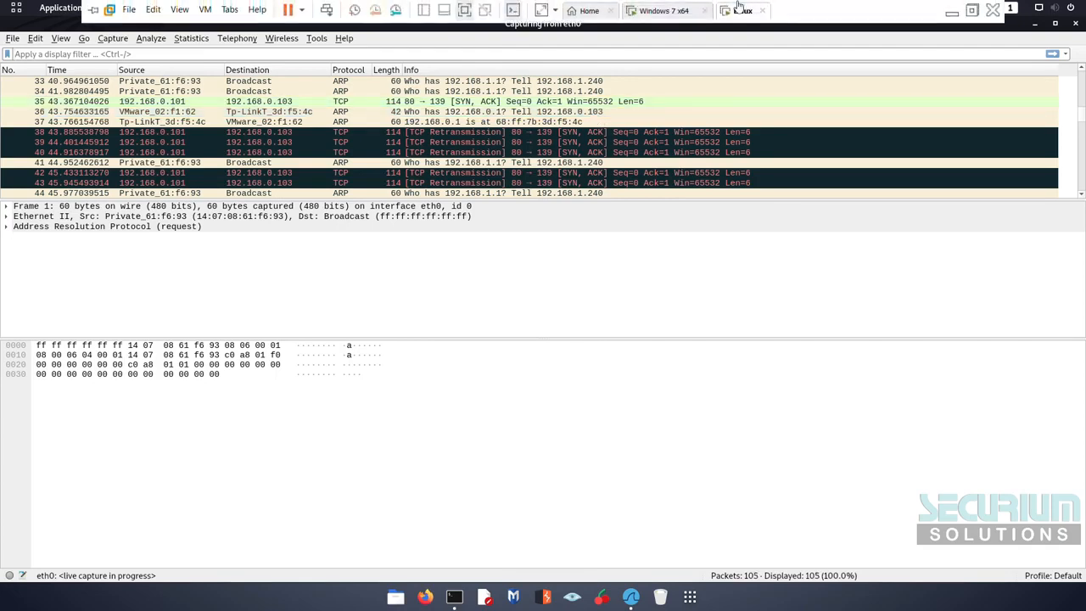
left_click(655, 12)
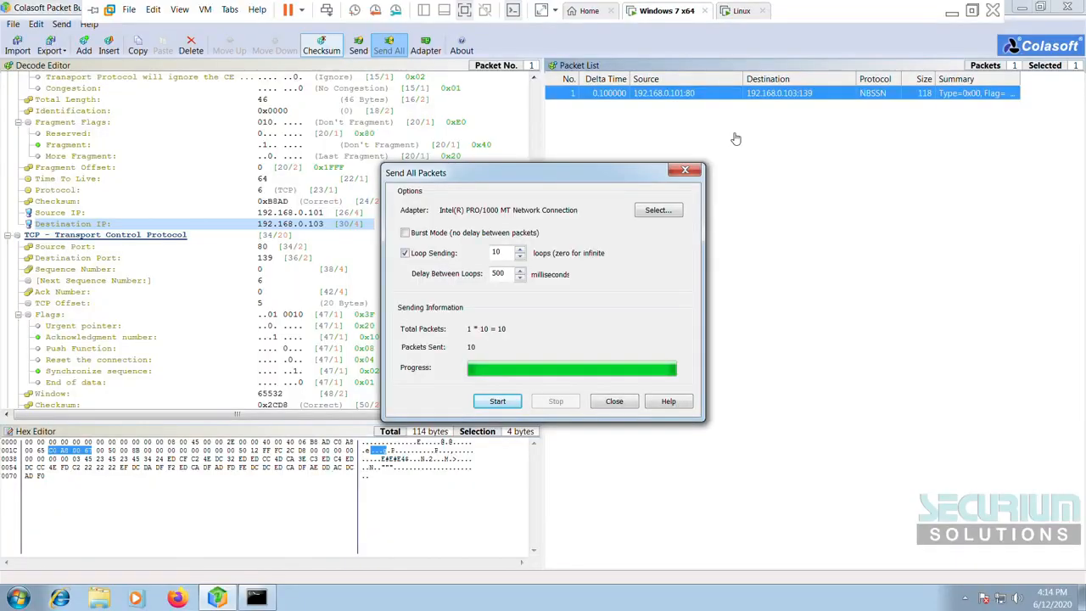
left_click(614, 402)
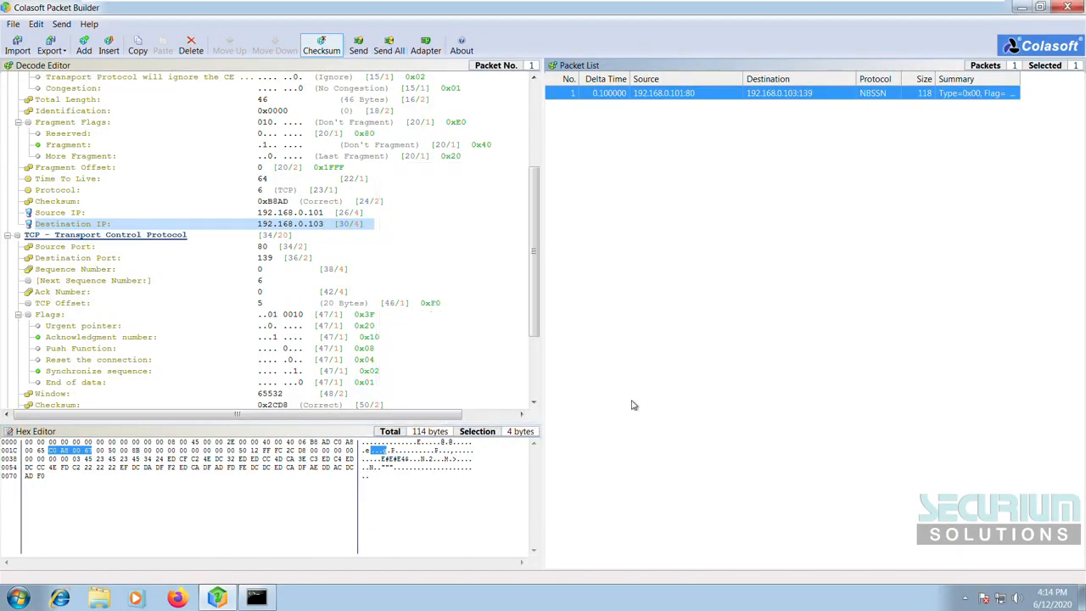